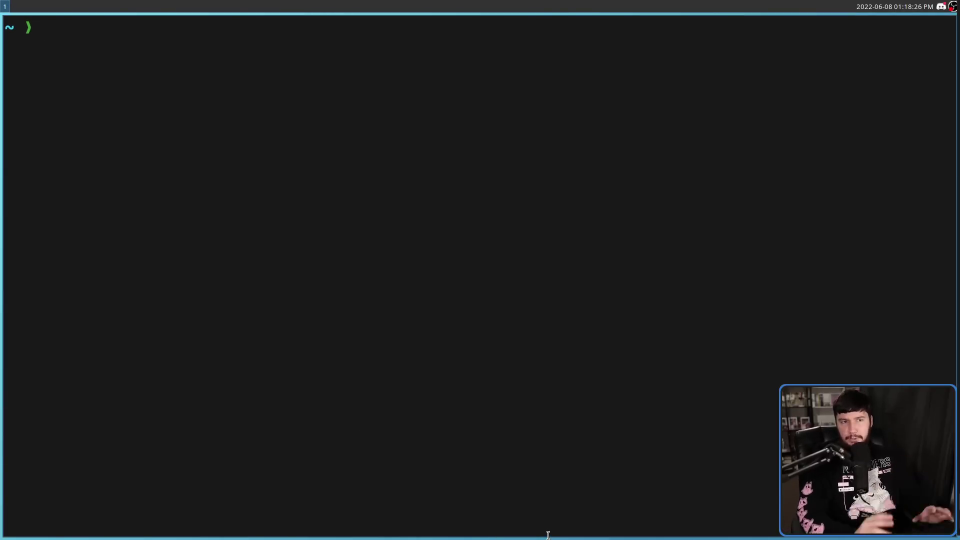
Run swaymsg -t get_outputs to print every output's settings and supported modes.
text(sway)
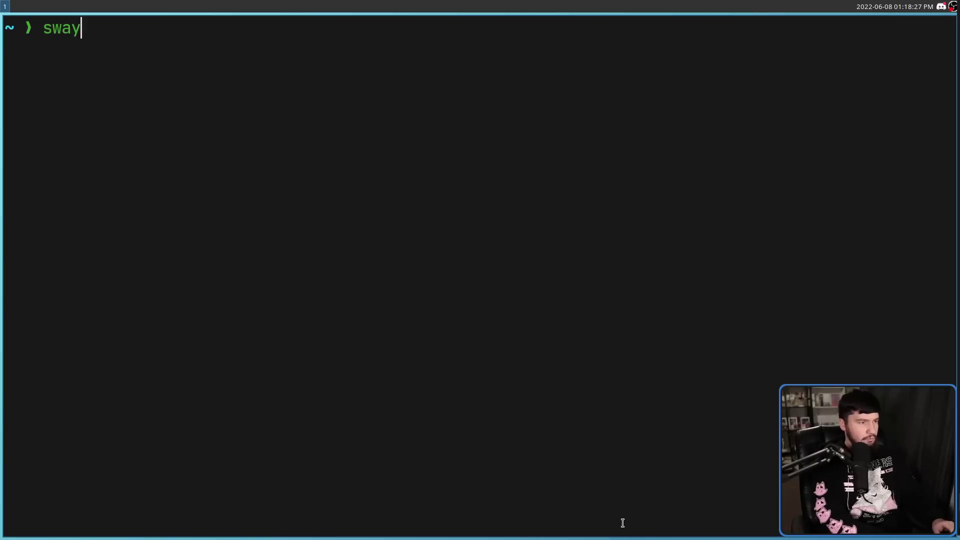
text(msg )
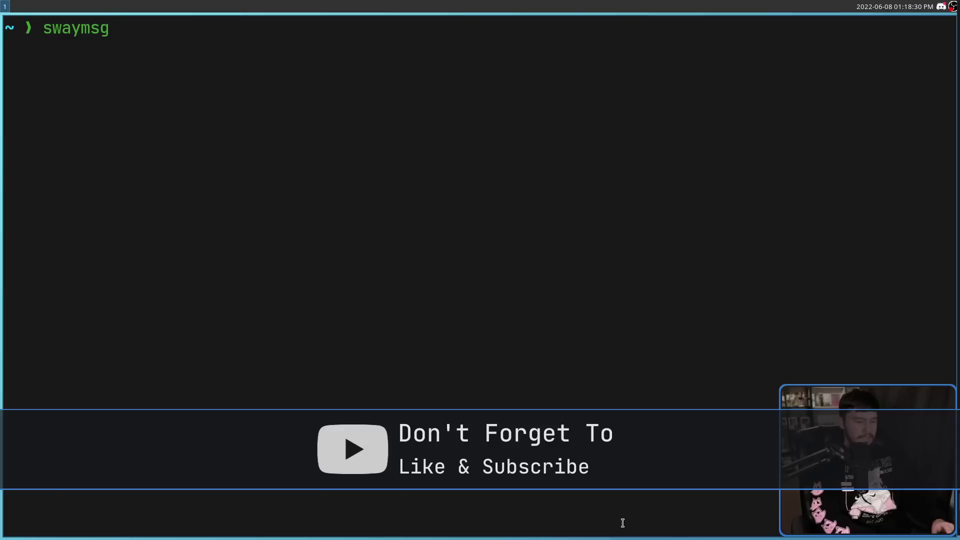
text(-t get)
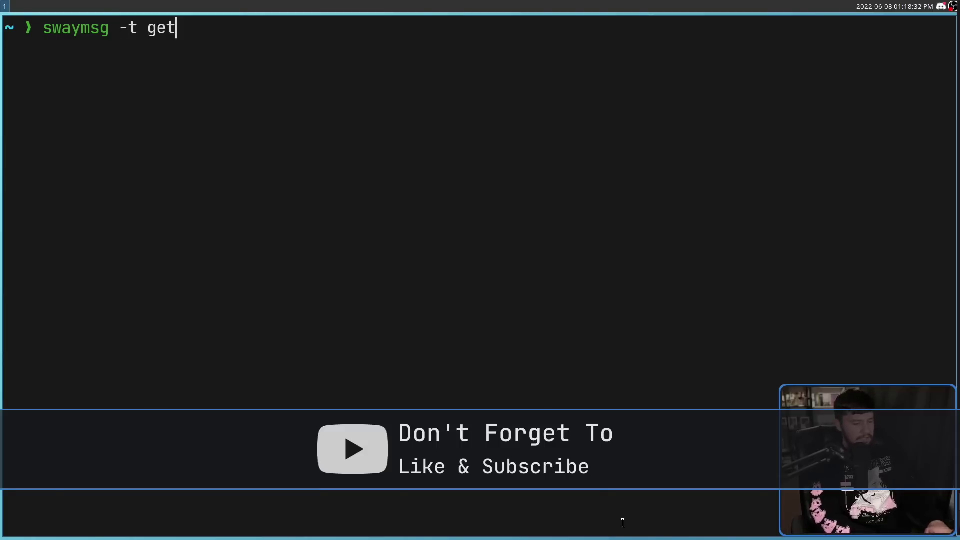
text(_outpur)
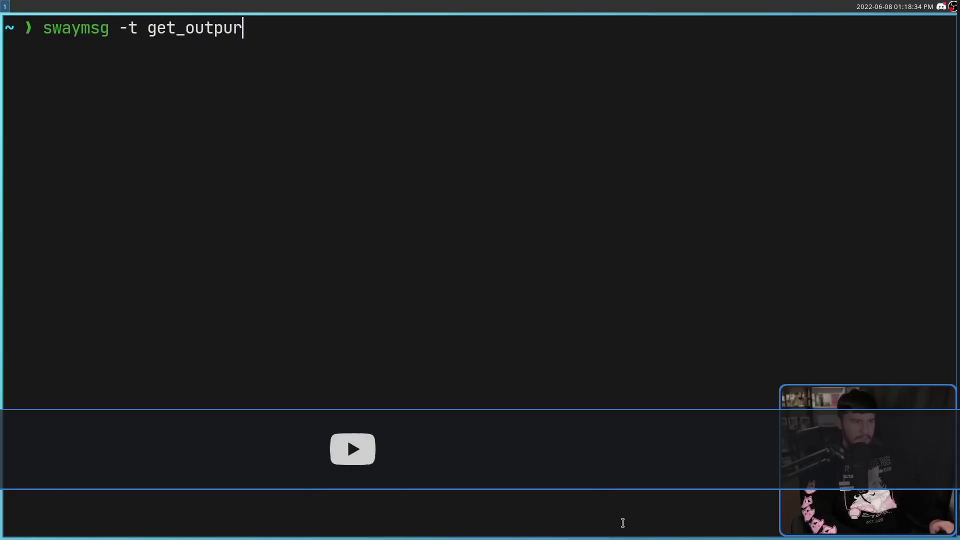
key(BackSpace)
text(ts)
key(Return)
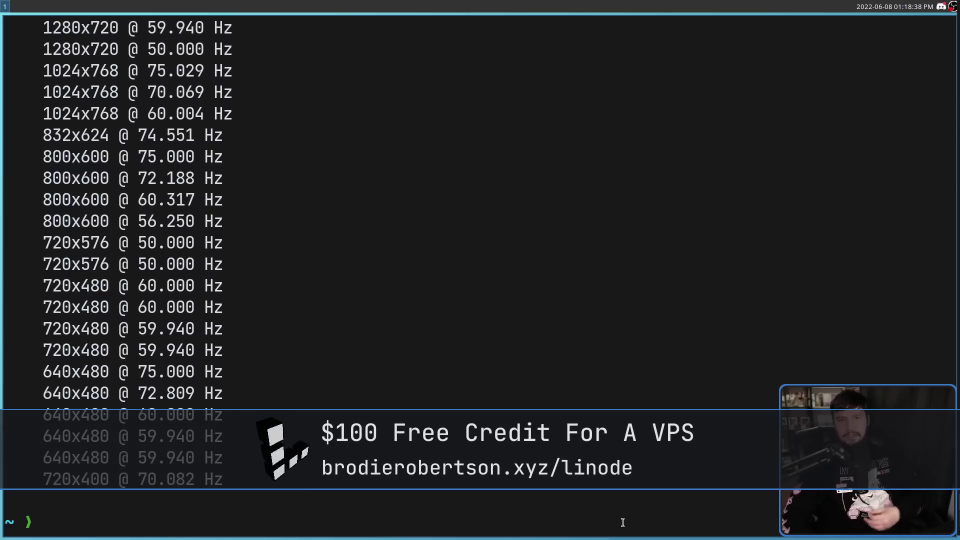
Scroll up through the listing past HDMI-A-1 and DP-2 to the DP-1 entry at 1920x1080 @ 120 Hz.
scroll(467, 516, up, 7)
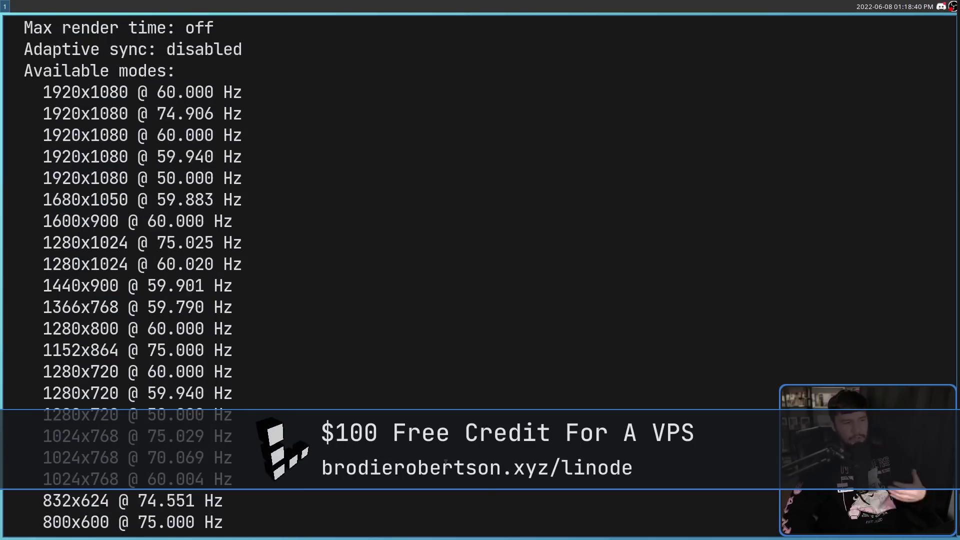
scroll(446, 462, up, 7)
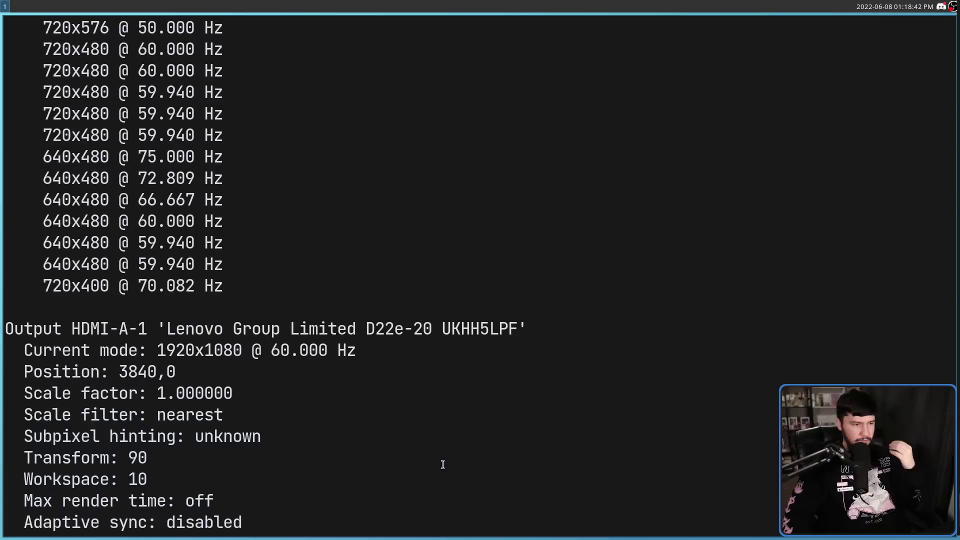
scroll(443, 460, up, 2)
scroll(443, 458, down, 1)
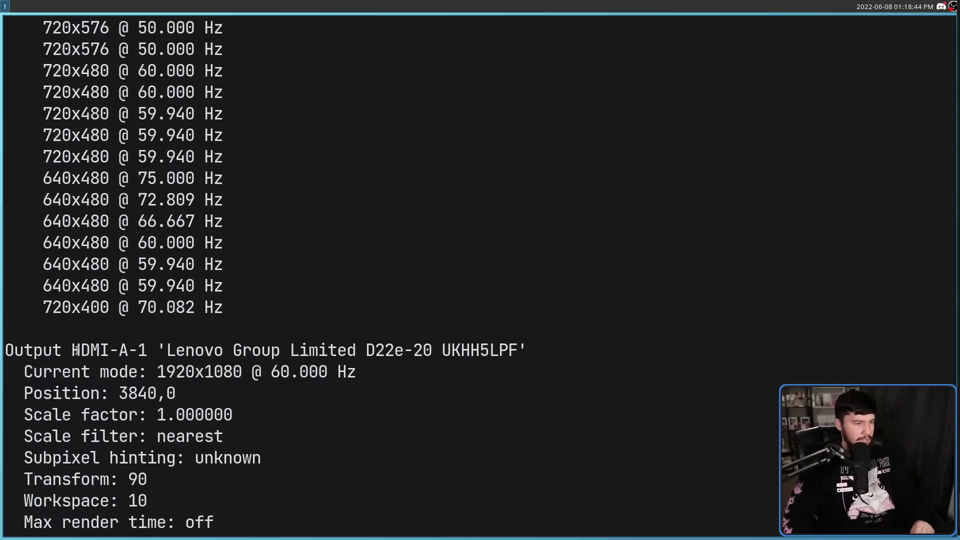
drag(76, 350, 148, 350)
scroll(160, 350, up, 2)
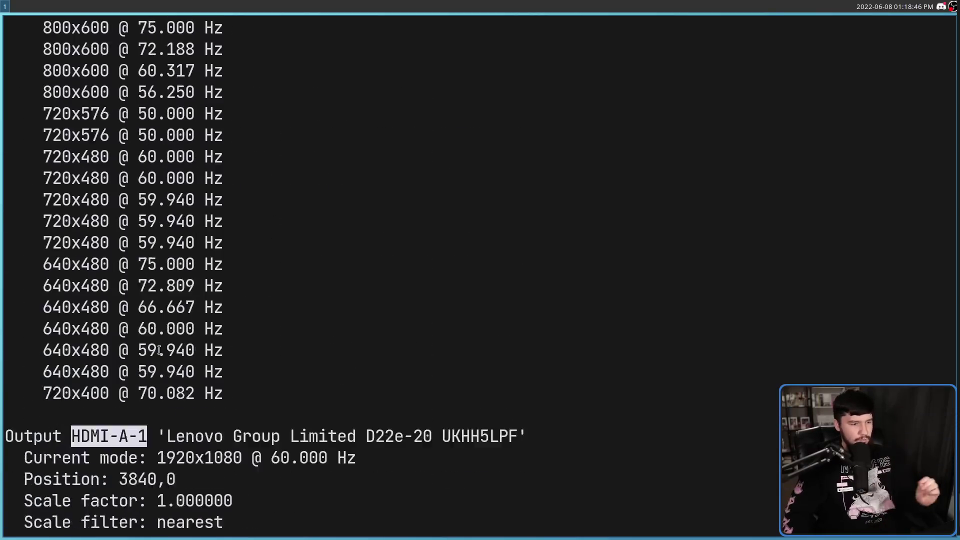
scroll(160, 350, up, 14)
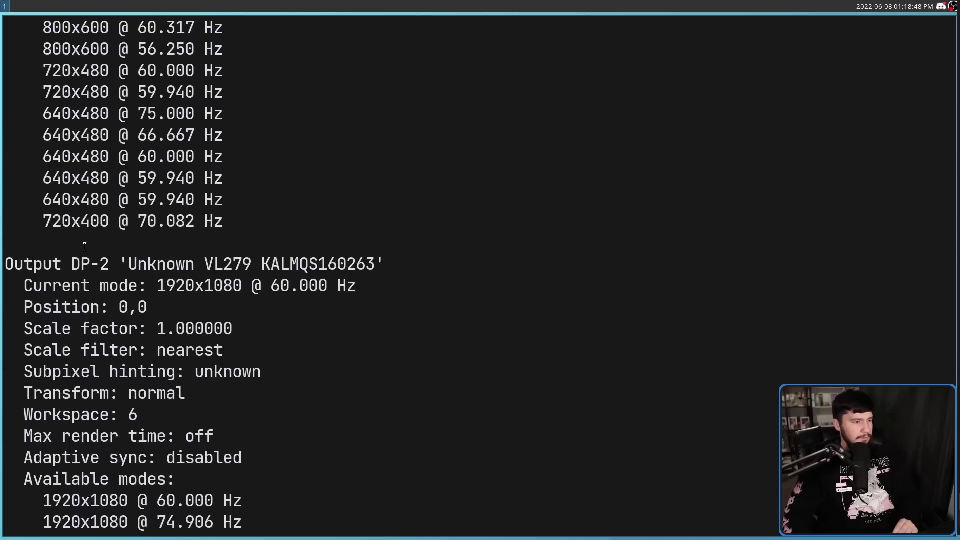
scroll(86, 253, up, 14)
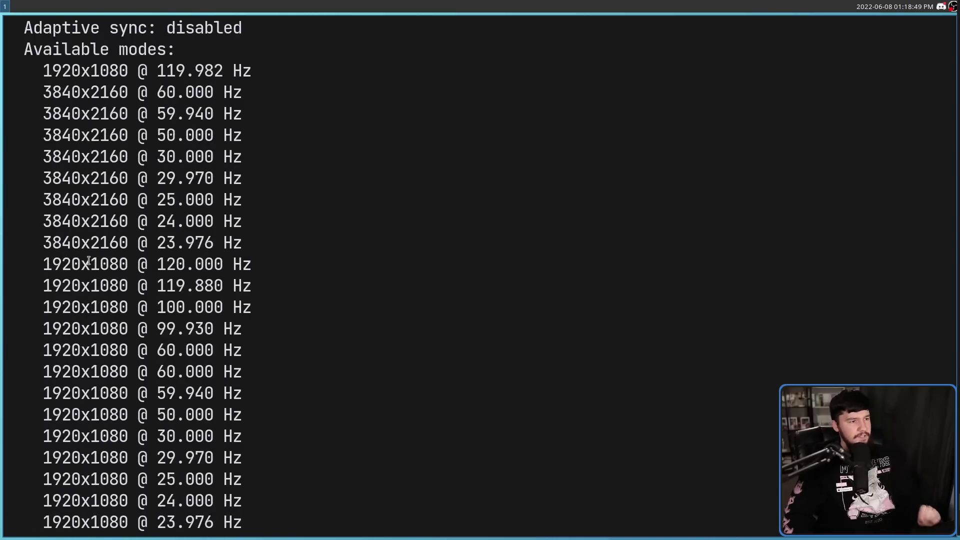
scroll(88, 261, up, 3)
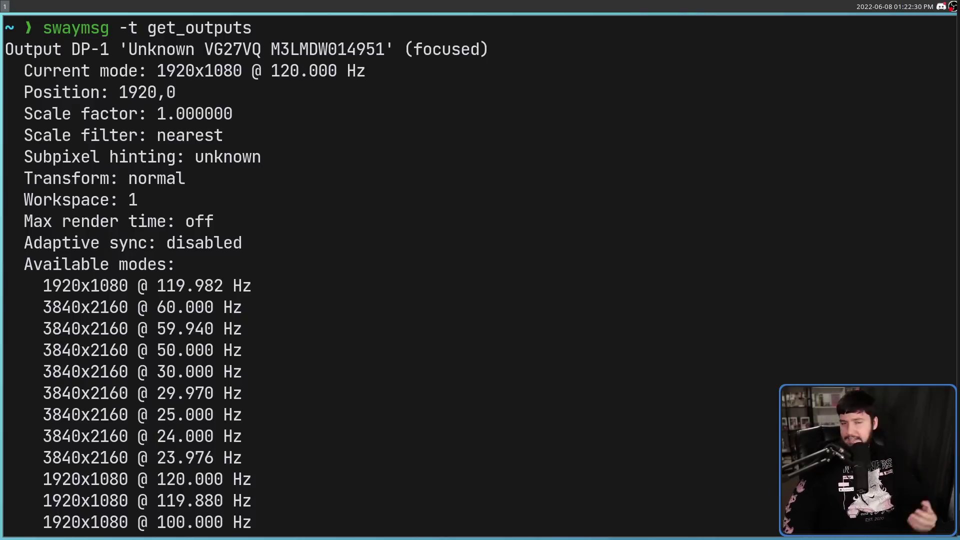
drag(385, 70, 129, 71)
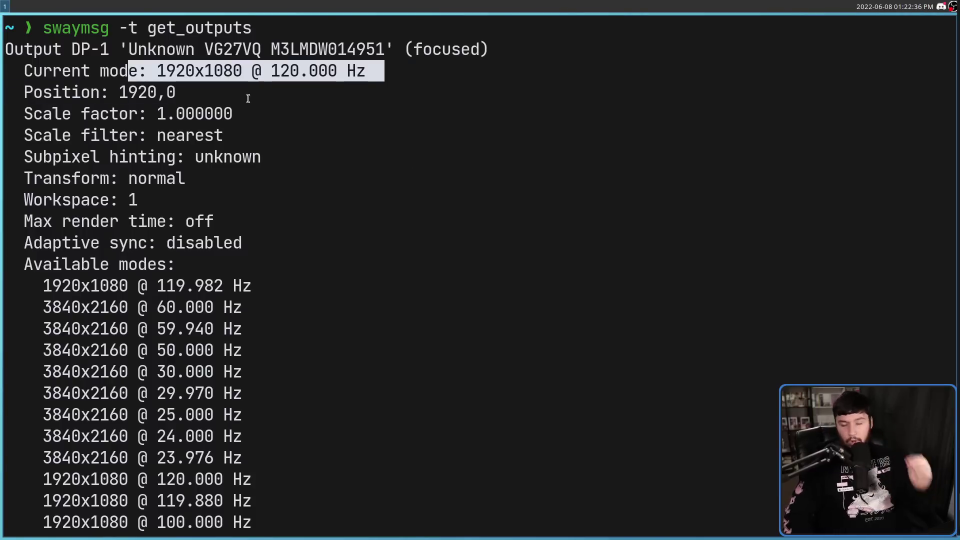
scroll(491, 228, down, 2)
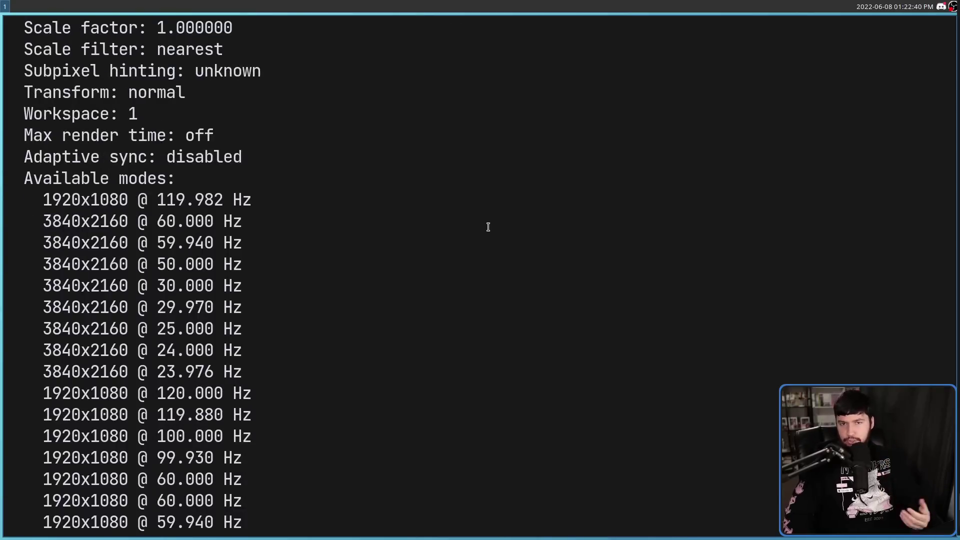
scroll(474, 289, up, 2)
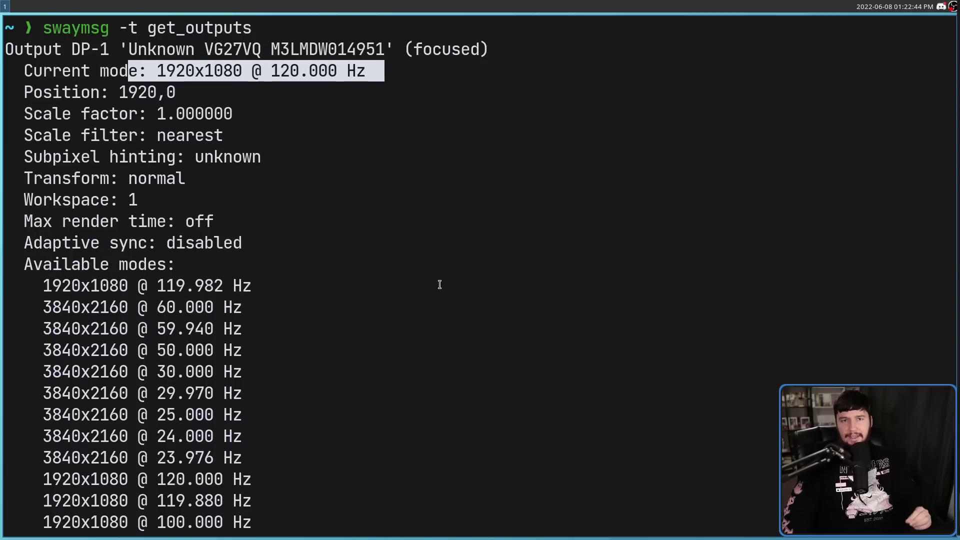
click(286, 268)
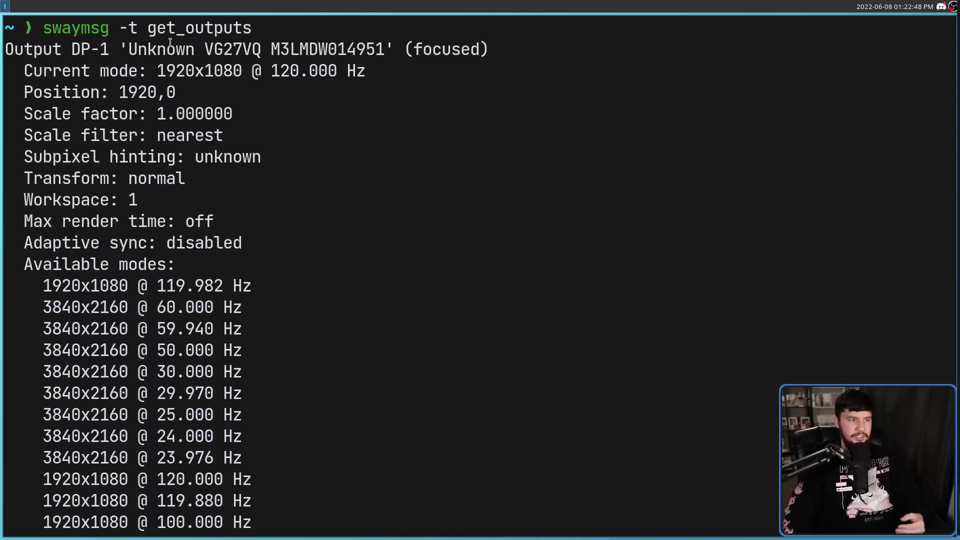
drag(129, 50, 383, 56)
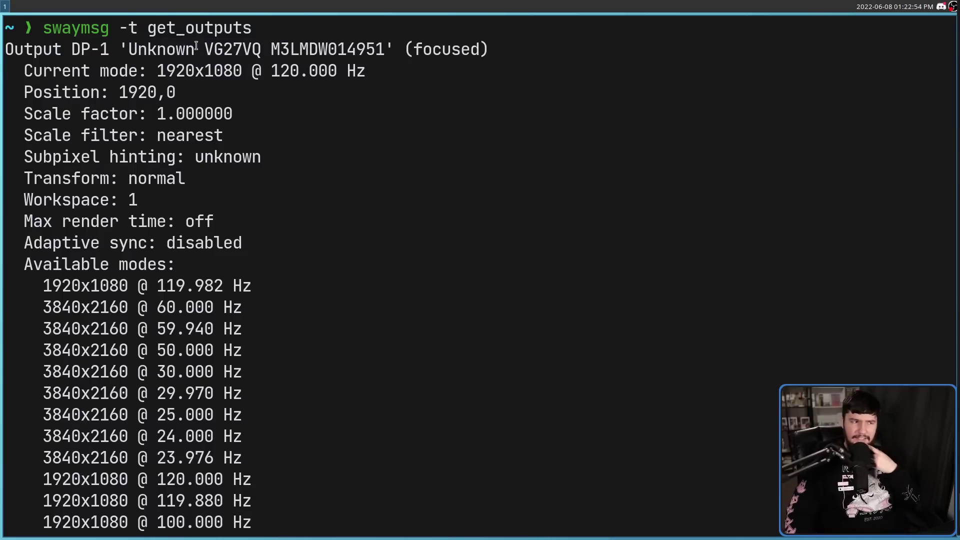
drag(195, 51, 129, 50)
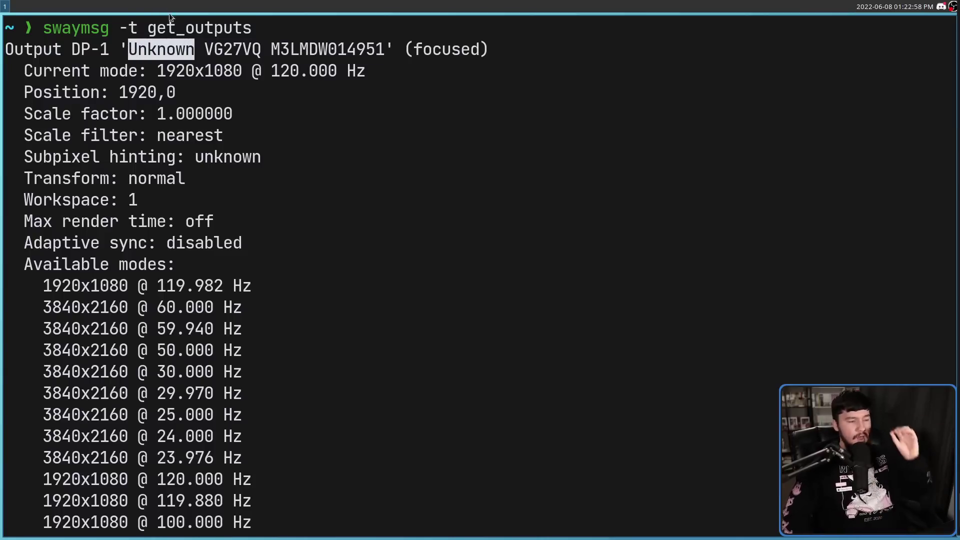
drag(110, 50, 67, 49)
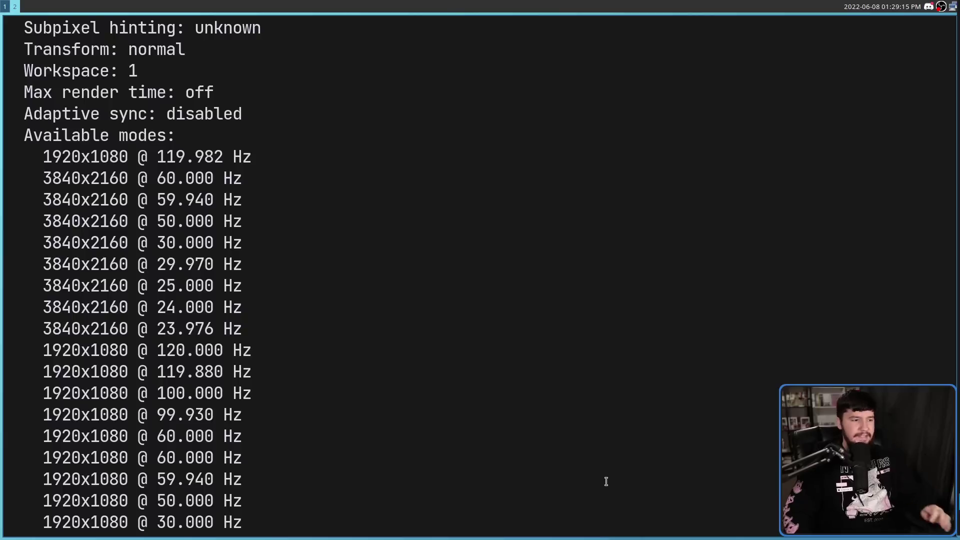
Open a second terminal and use ranger to open ~/.config/sway/config in nvim.
key(super+Return)
text(r)
key(Return)
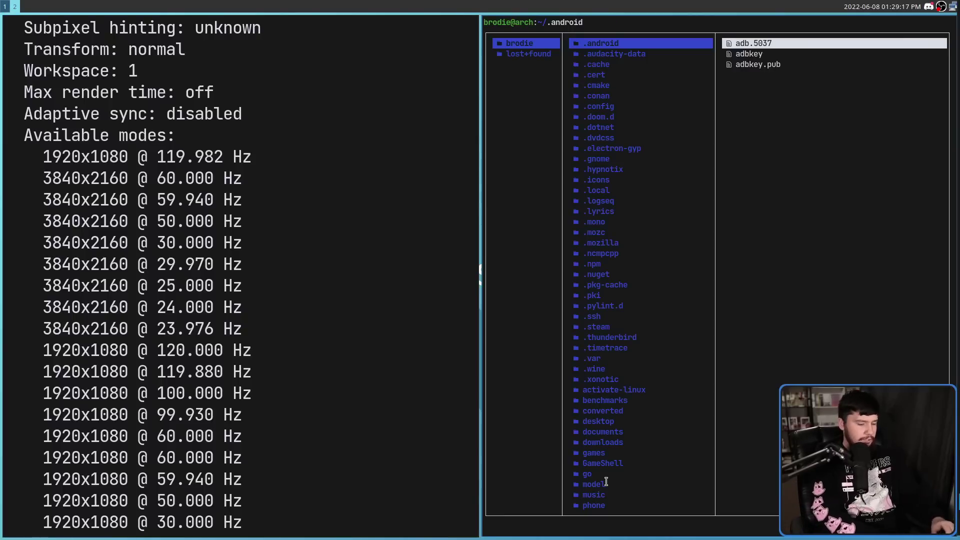
key(j)
key(j)
key(j)
key(j)
key(j)
key(j)
text(l)
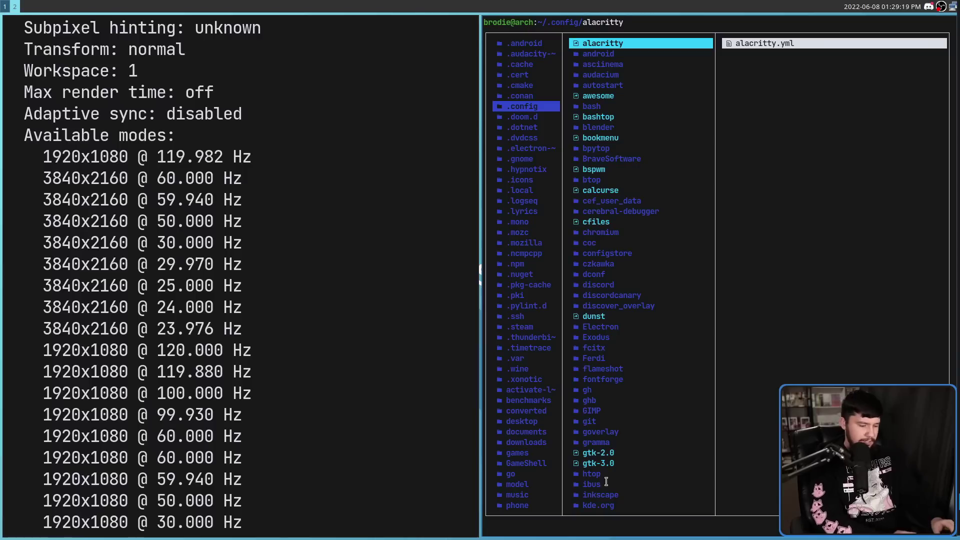
text(/sway)
key(Return)
key(l)
key(l)
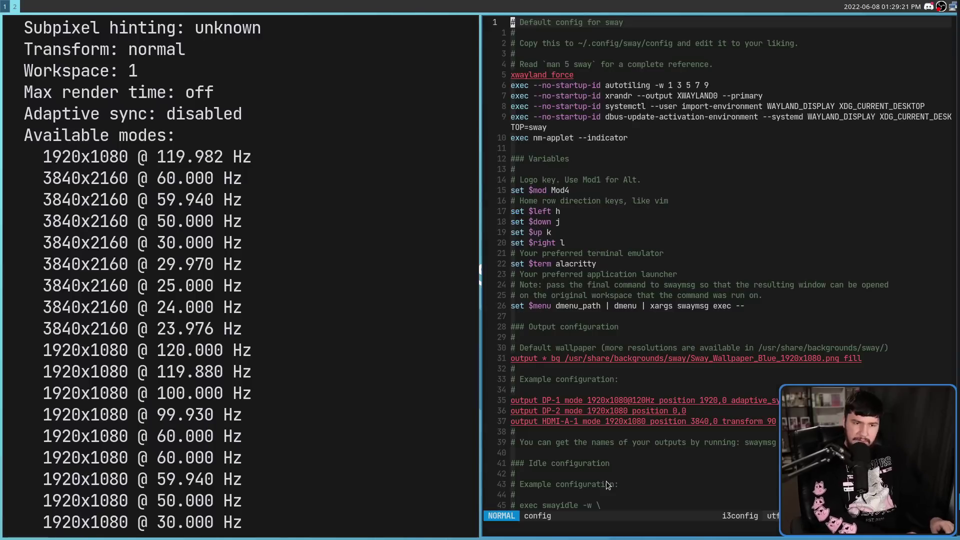
Jump to the wallpaper line in the output section with /wall and enlarge the font.
text(/wa)
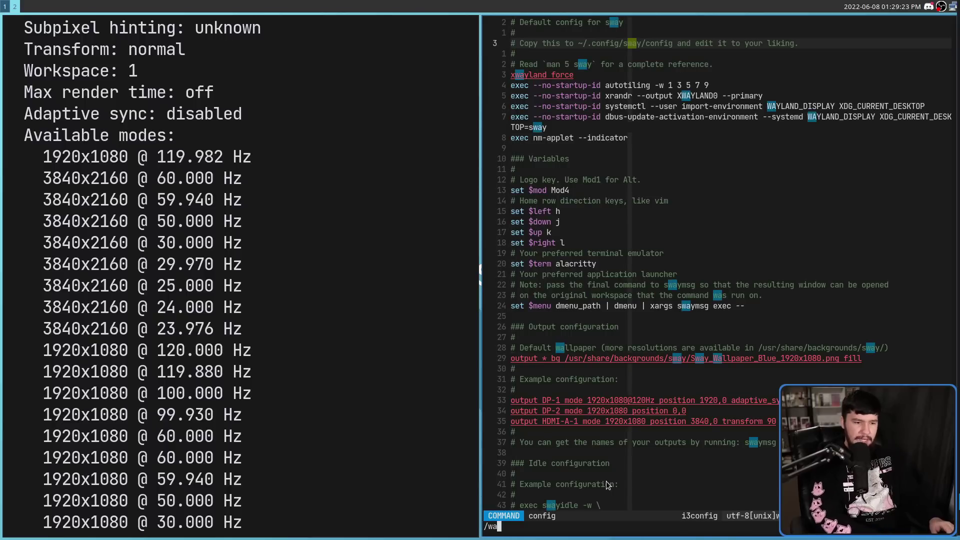
text(ll)
key(Return)
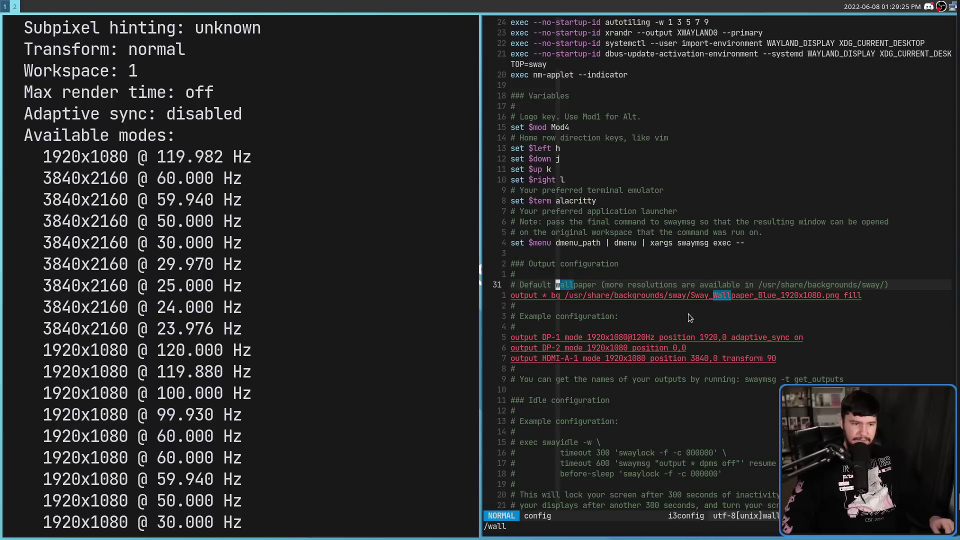
key(ctrl+equal)
key(ctrl+equal)
key(ctrl+equal)
key(ctrl+equal)
key(ctrl+equal)
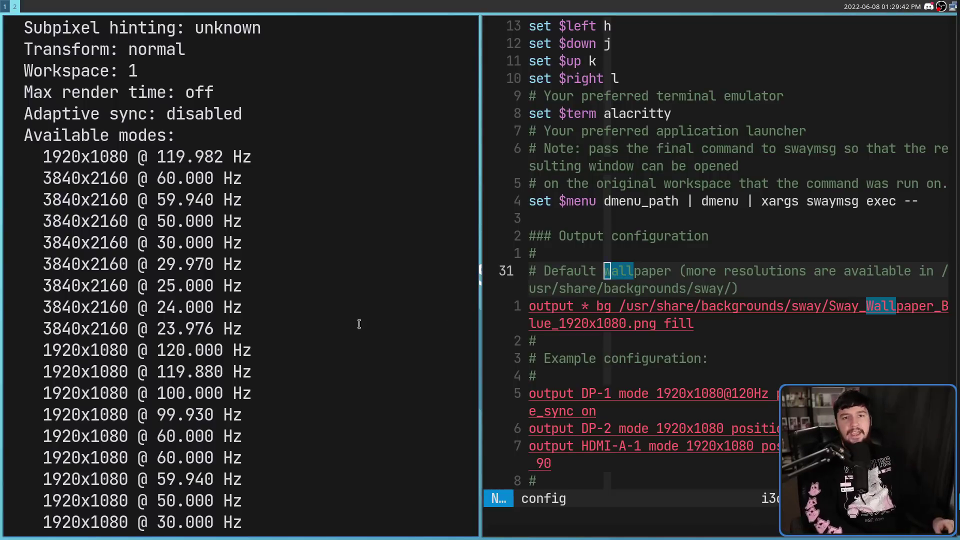
Start typing 'swaymsg output' at the prompt below the mode listing.
scroll(359, 324, down, 10)
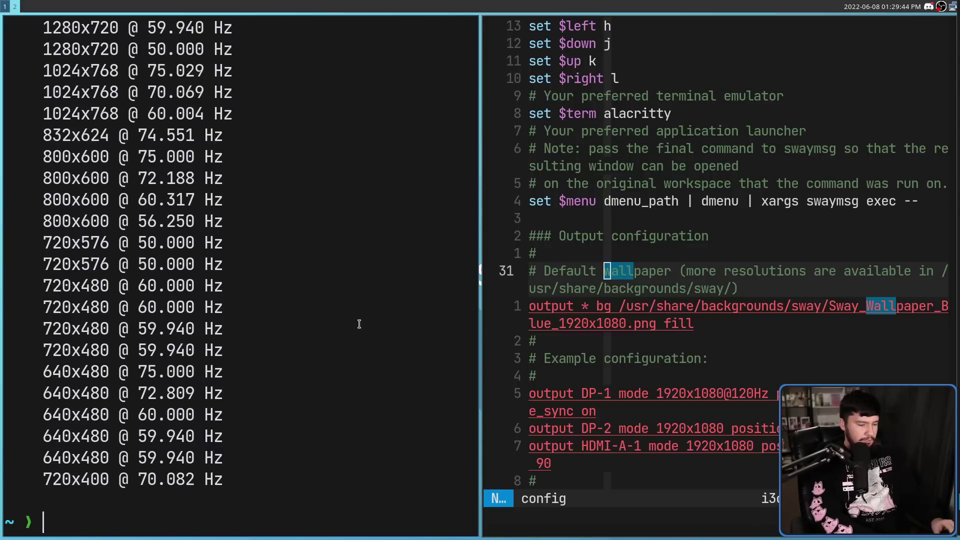
text(swaymsg)
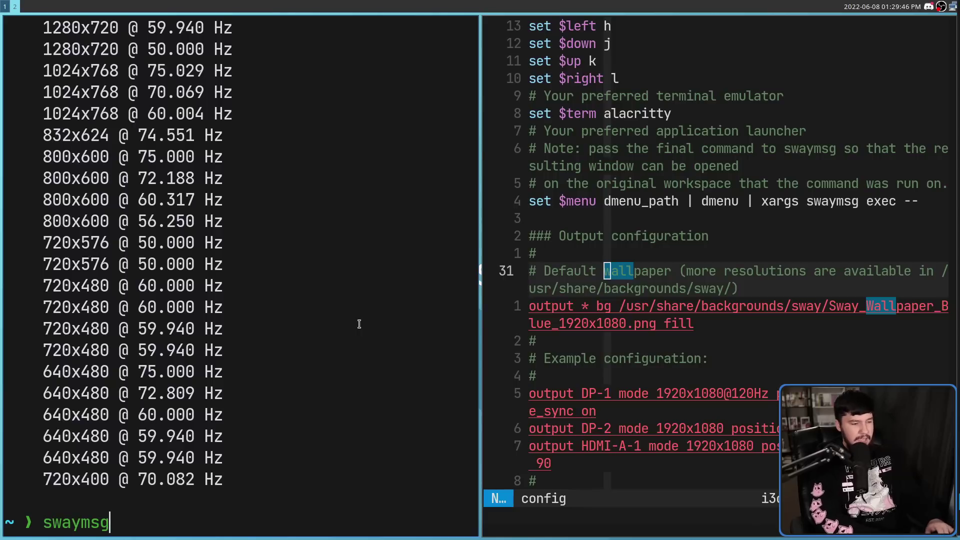
text( output)
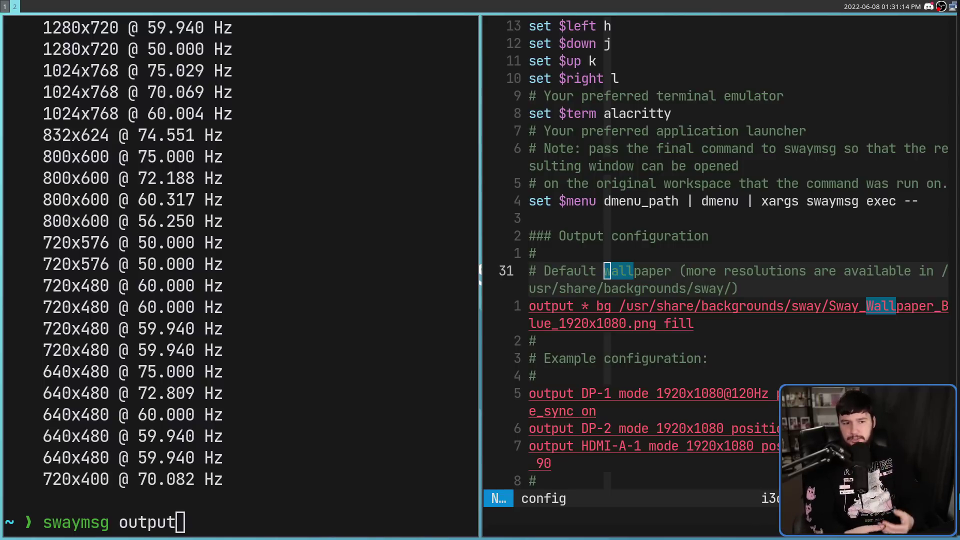
click(464, 372)
Change the config's wallpaper line from 'output *' to 'output DP-1'.
click(587, 308)
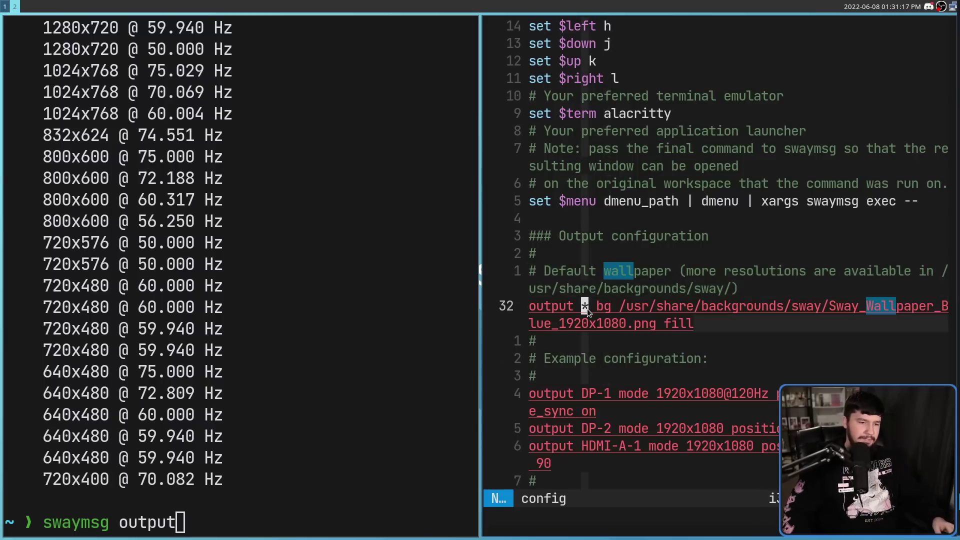
key(i)
key(BackSpace)
text(DP-1)
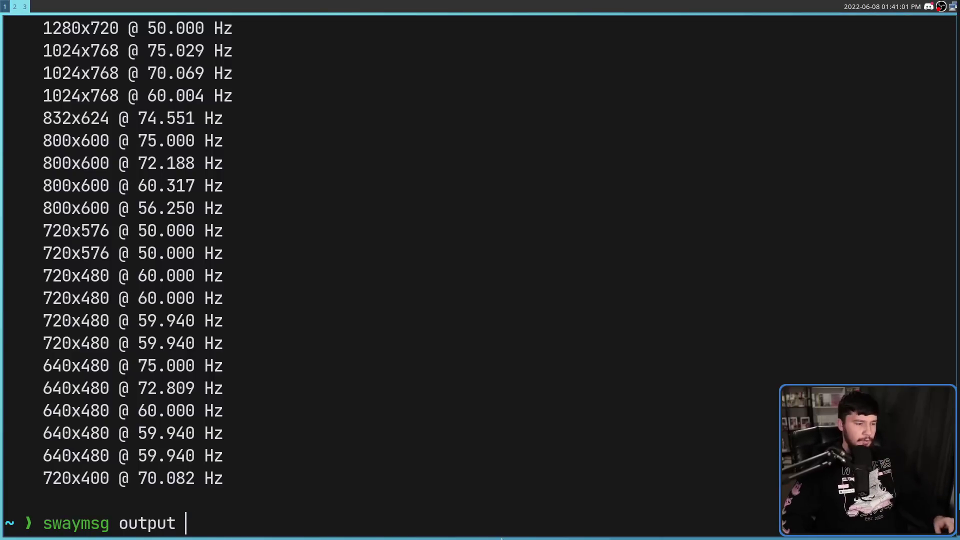
Extend the pending command to 'swaymsg output DP-1 mode'.
text(DP-1)
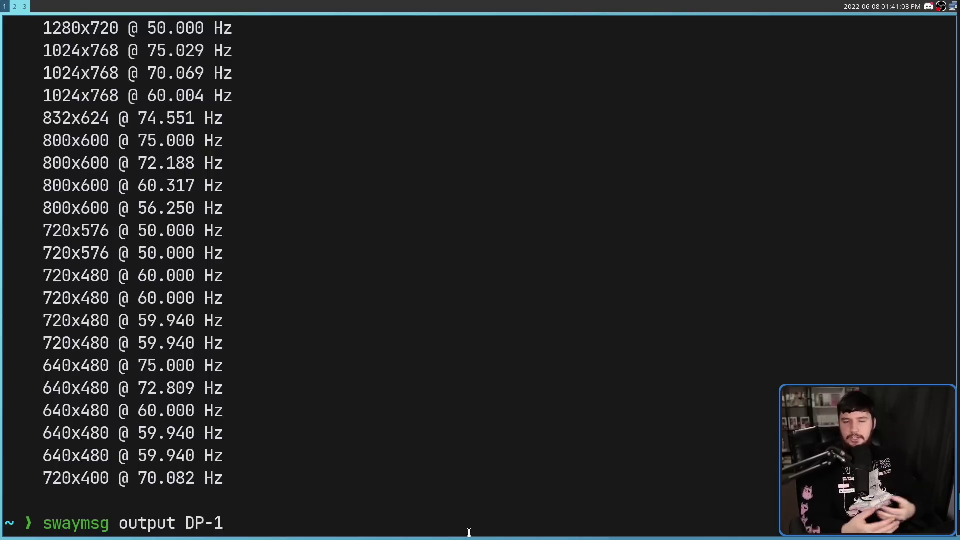
text(m)
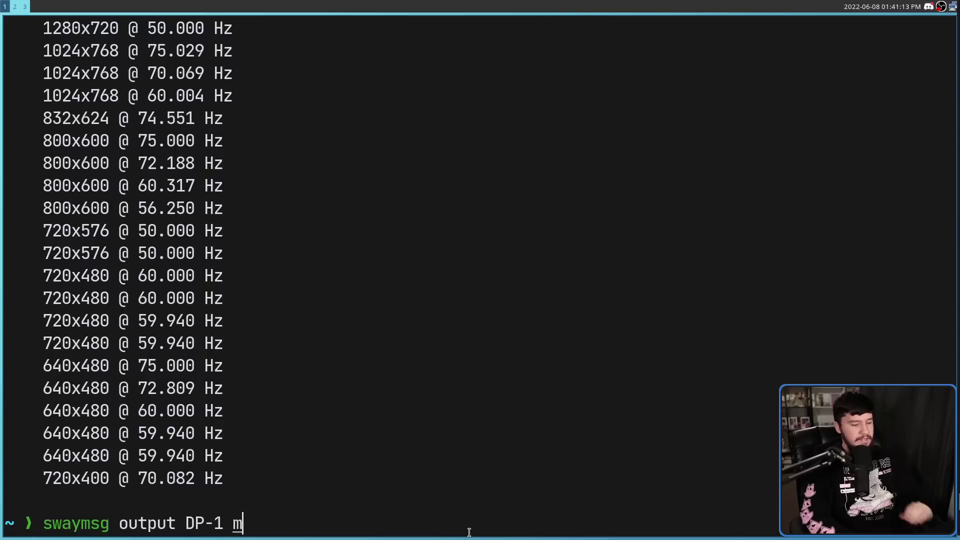
key(BackSpace)
text(mode)
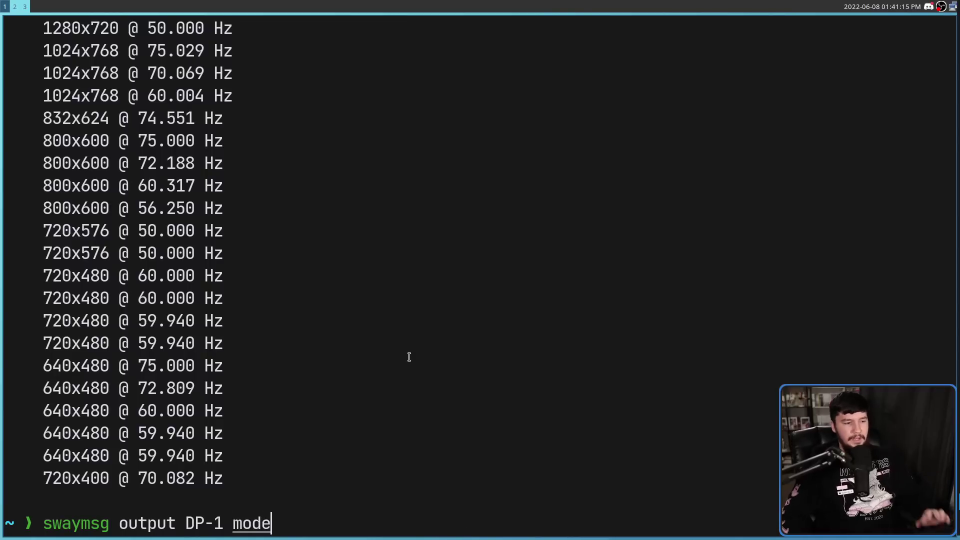
Scroll up through each output's mode lists, then back down to the prompt.
scroll(408, 356, up, 15)
scroll(408, 356, up, 17)
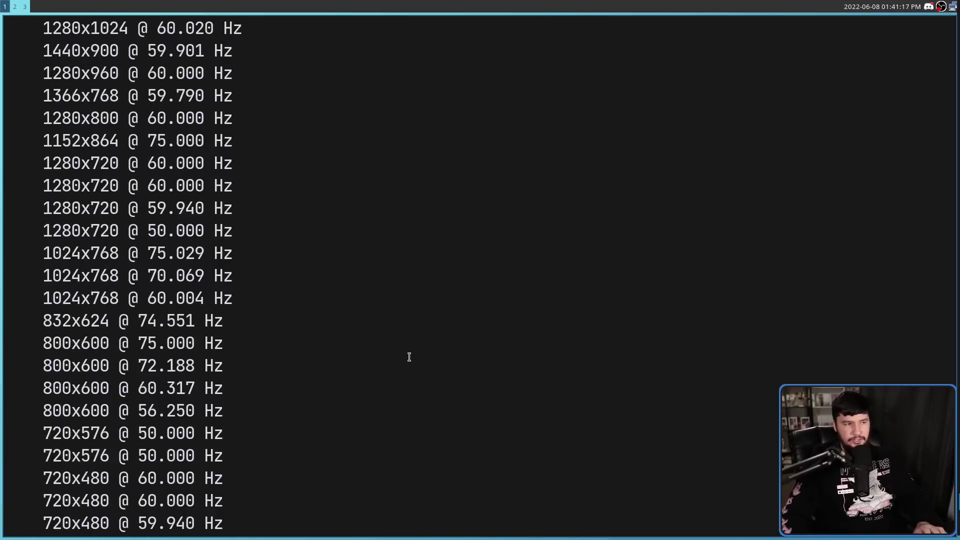
scroll(234, 377, up, 1)
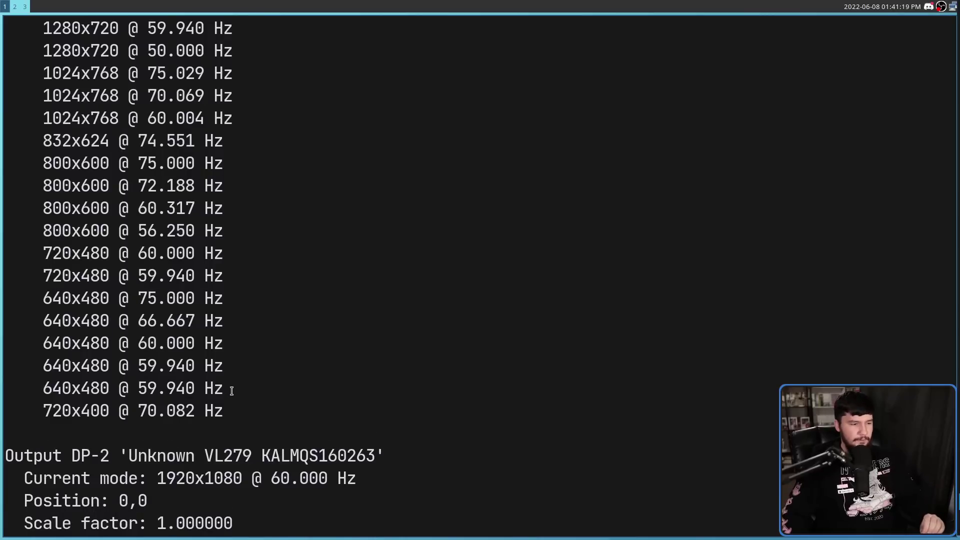
drag(237, 409, 186, 90)
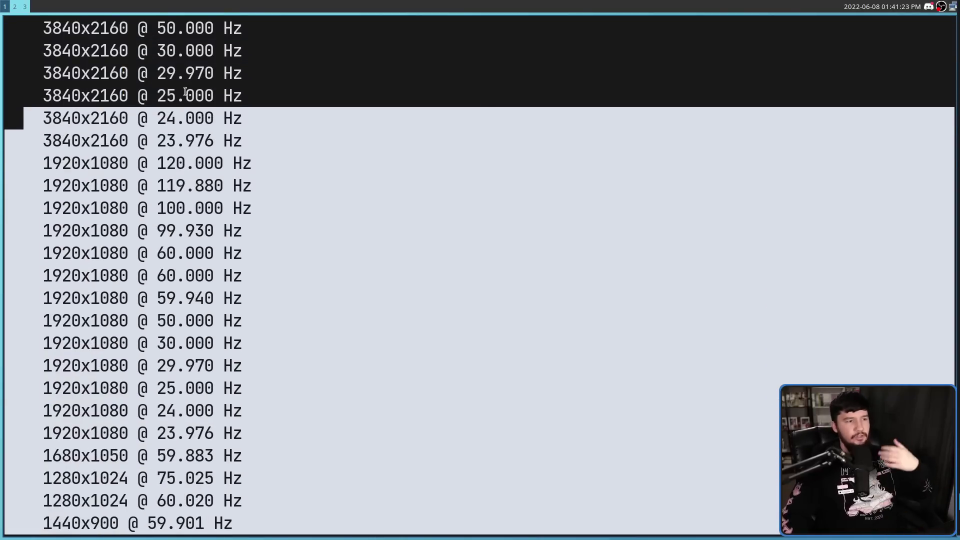
click(188, 93)
scroll(200, 100, up, 3)
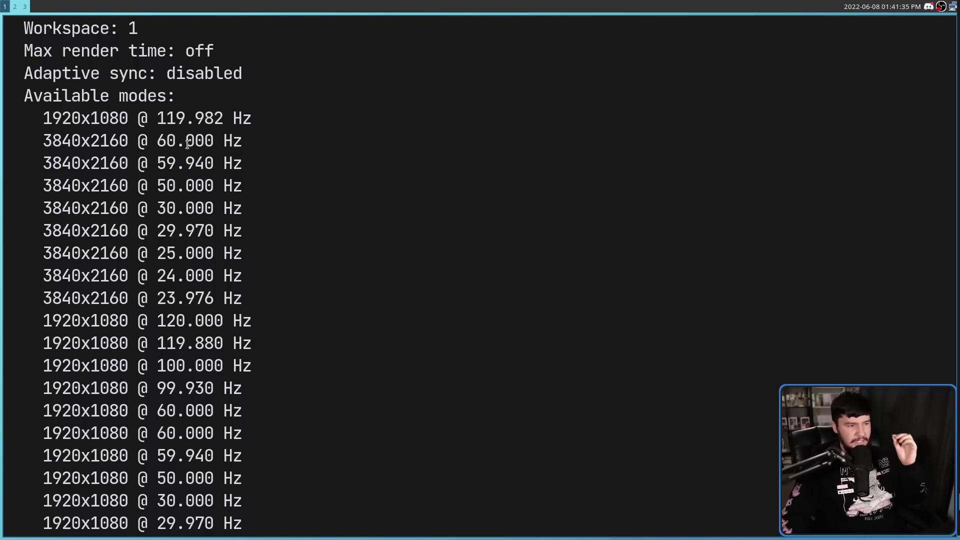
scroll(190, 150, down, 1)
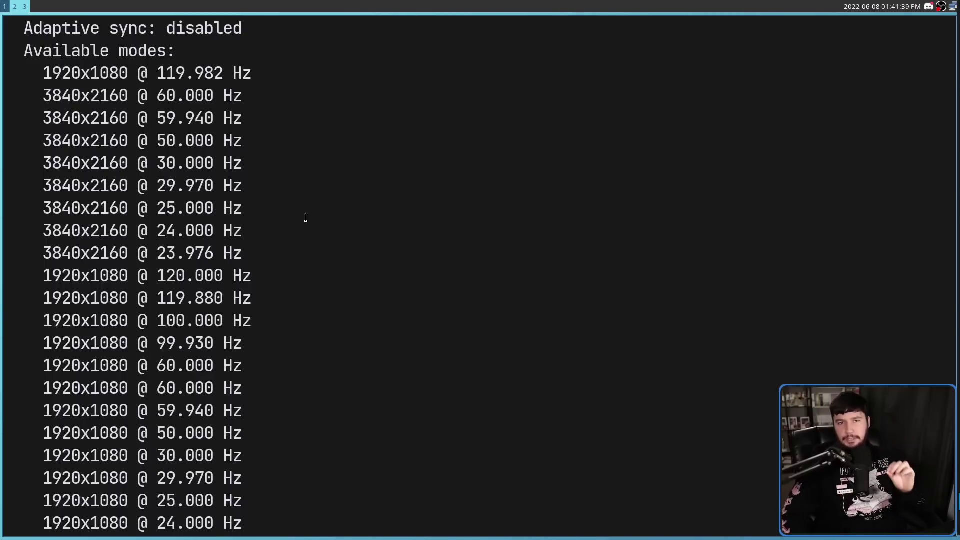
scroll(516, 241, down, 20)
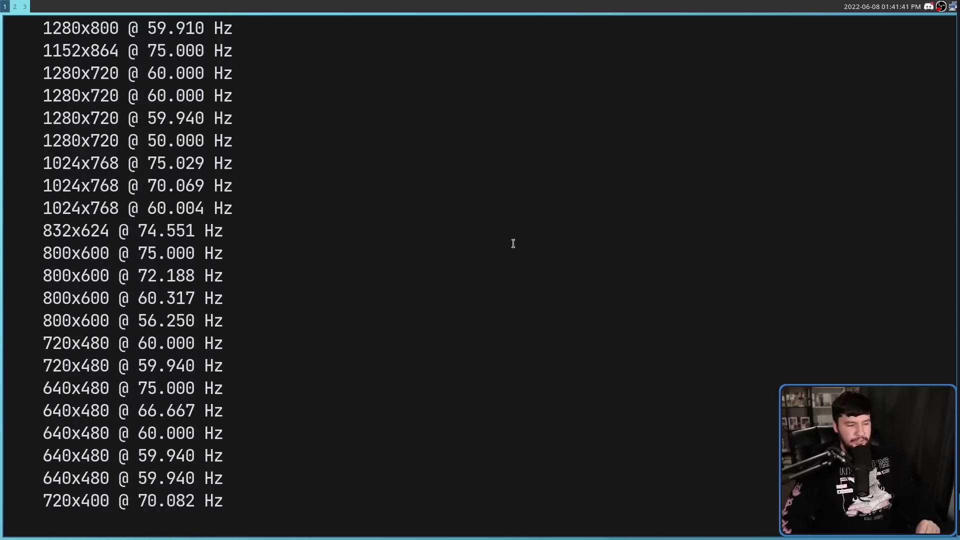
scroll(514, 253, down, 20)
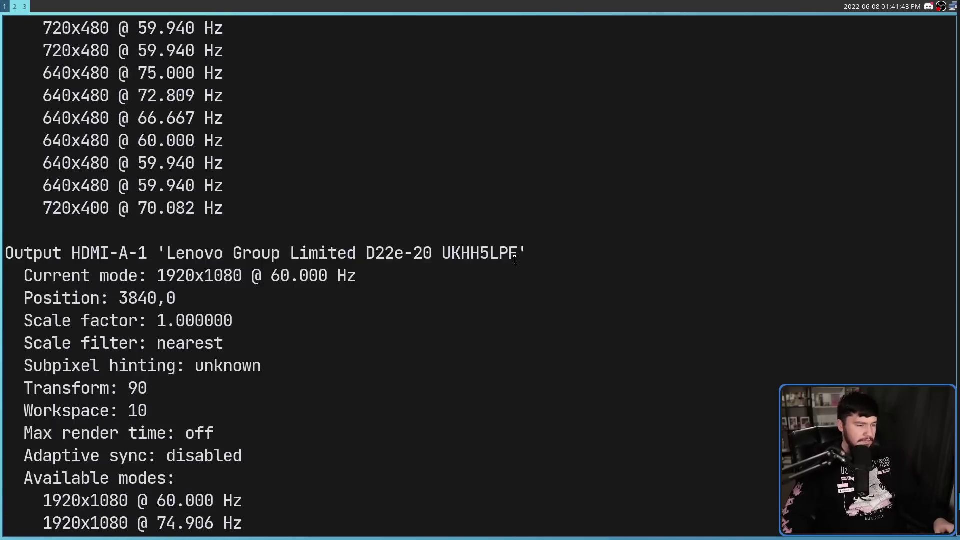
scroll(514, 266, down, 2)
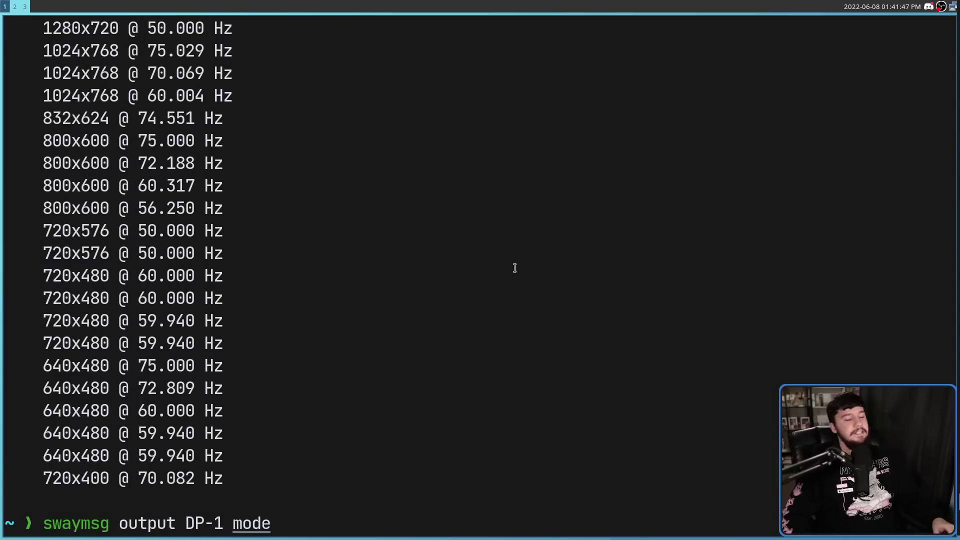
Run 'swaymsg output DP-1 mode 1920x1080@60', which fails with an invalid refresh rate.
text(1)
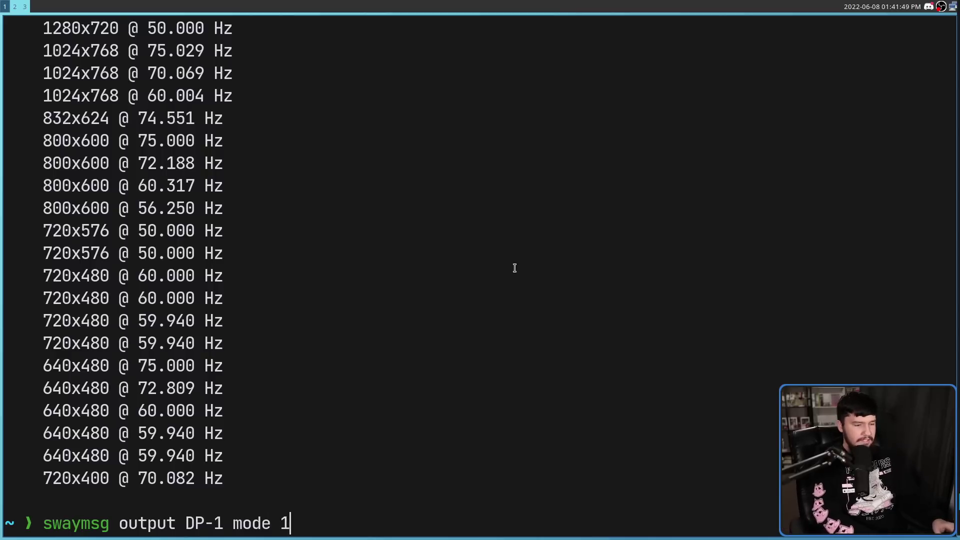
text(92)
key(BackSpace)
text(92)
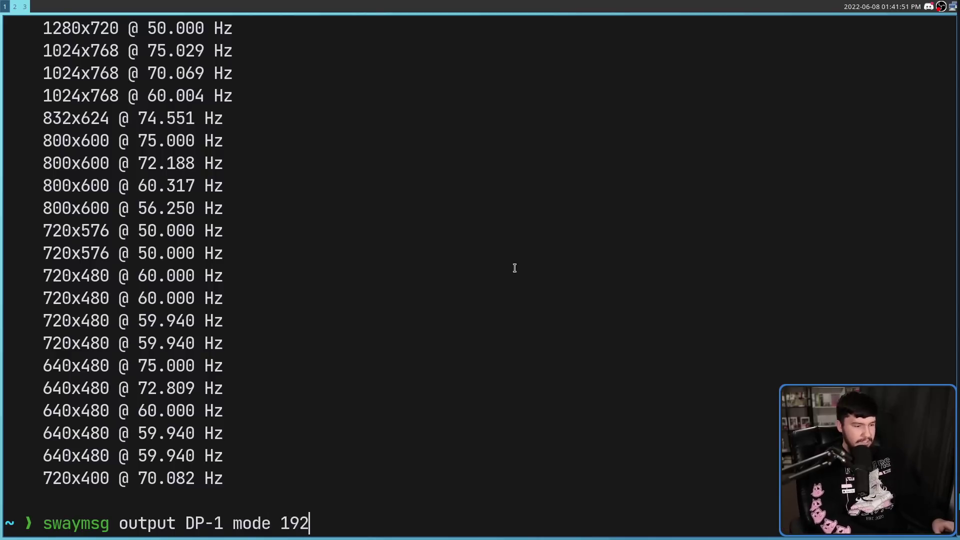
text(0x1080)
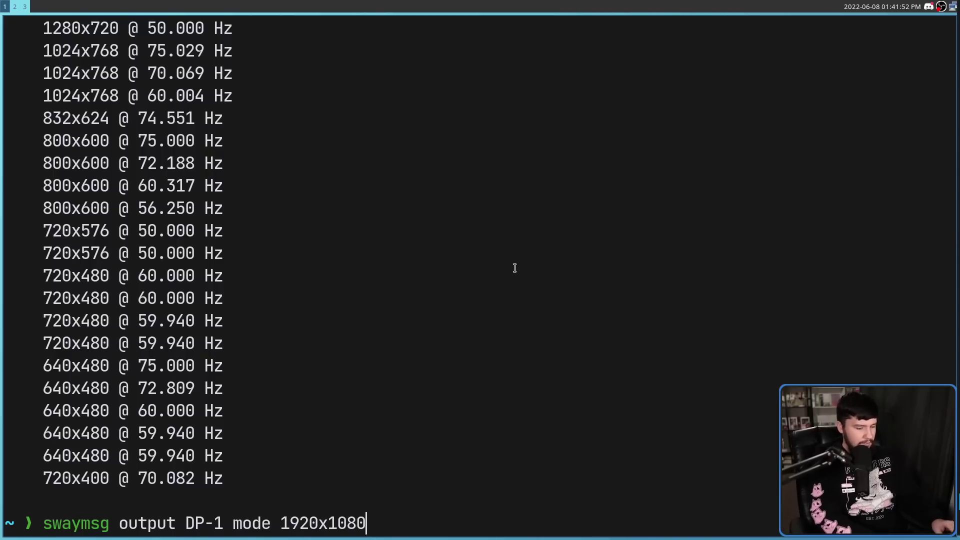
text(@60hz)
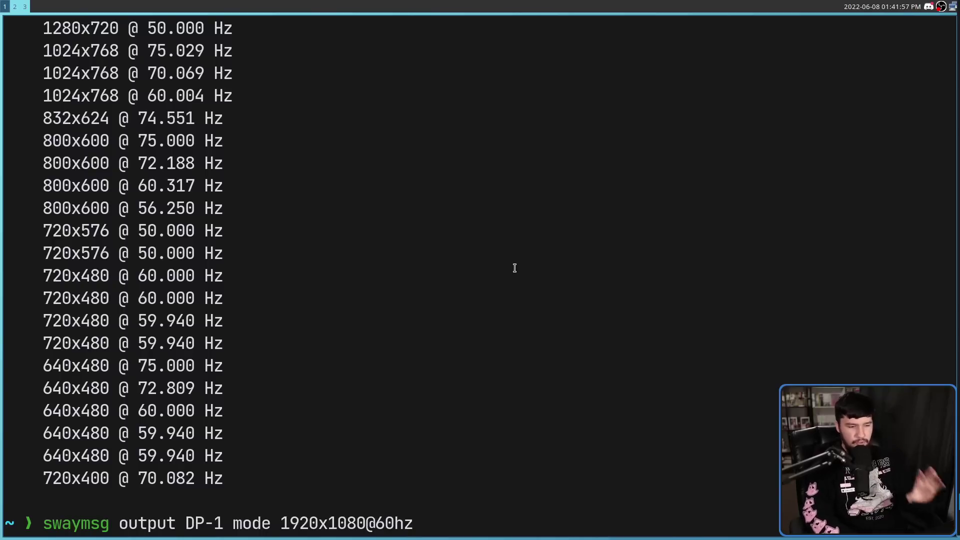
key(BackSpace)
key(BackSpace)
key(Return)
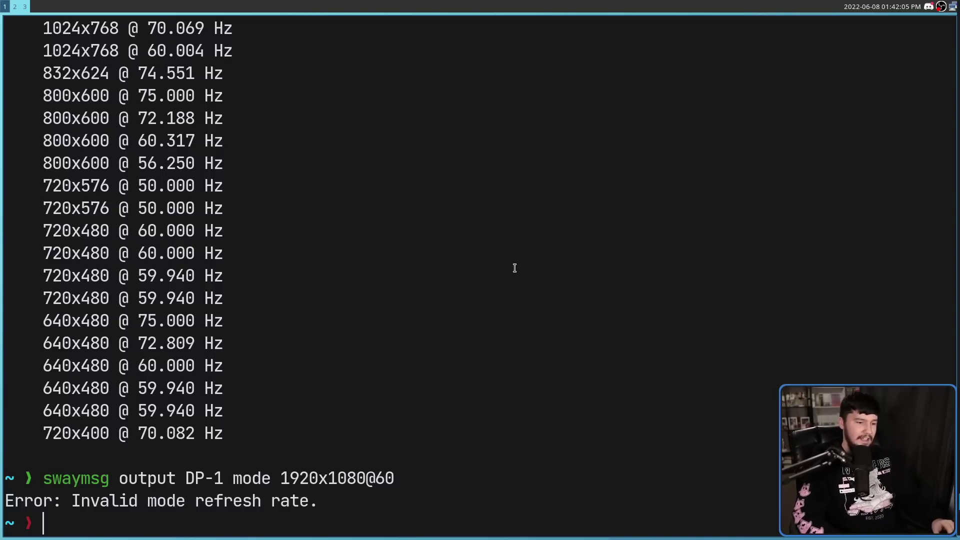
Retry, then drop the refresh rate and apply plain 'mode 1920x1080' to DP-1.
key(Up)
text(hz)
key(Return)
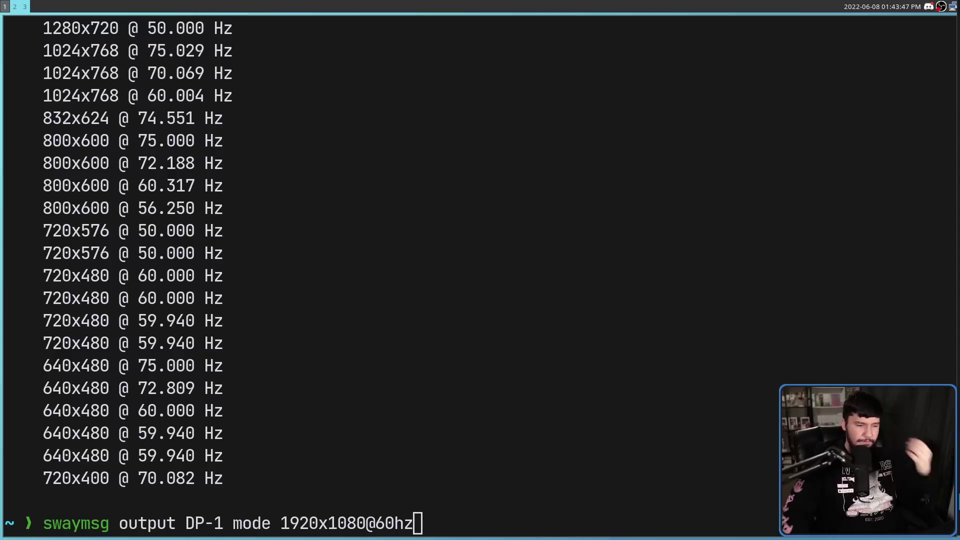
key(BackSpace)
key(BackSpace)
key(BackSpace)
key(BackSpace)
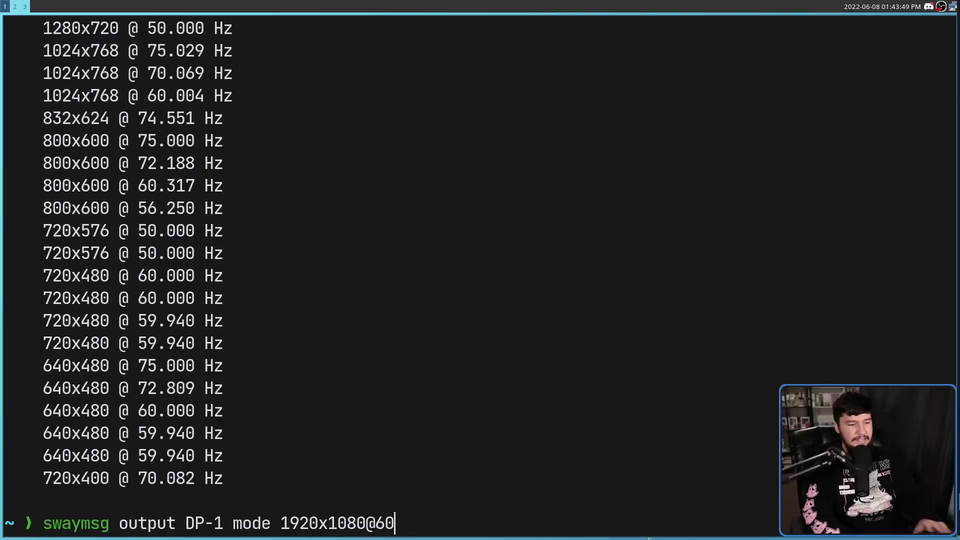
key(BackSpace)
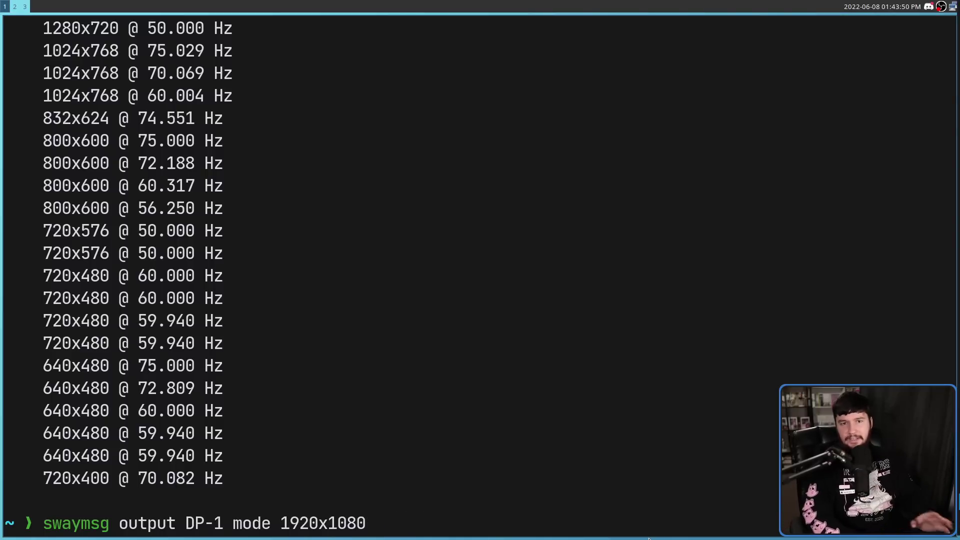
key(Return)
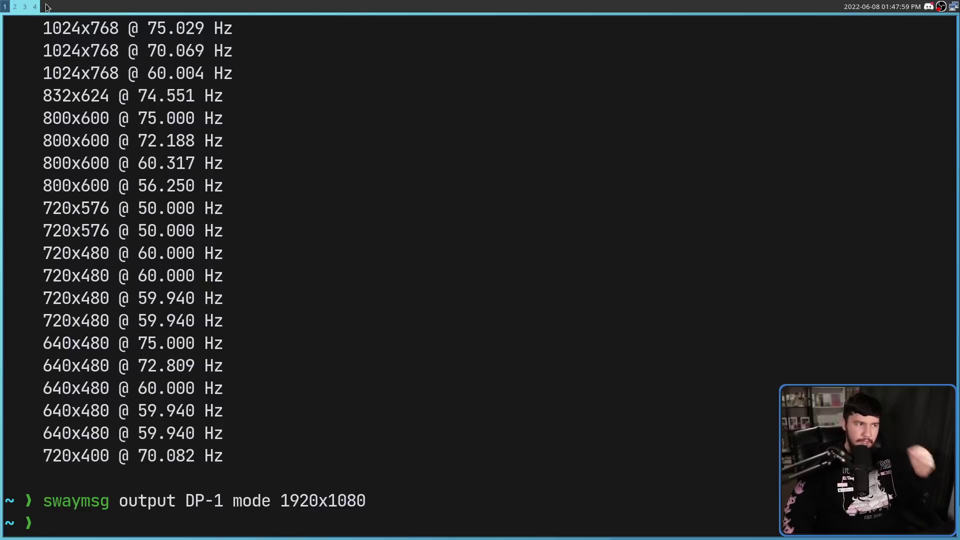
In the GIMP mock-up, move the DP-1 rectangle flush against the right edge of DP-2.
key(super+4)
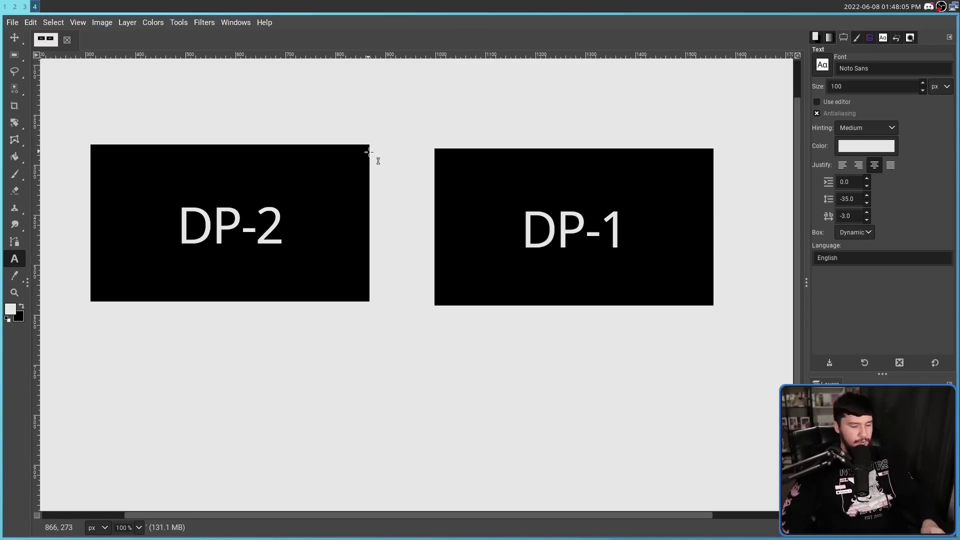
key(m)
drag(624, 210, 546, 216)
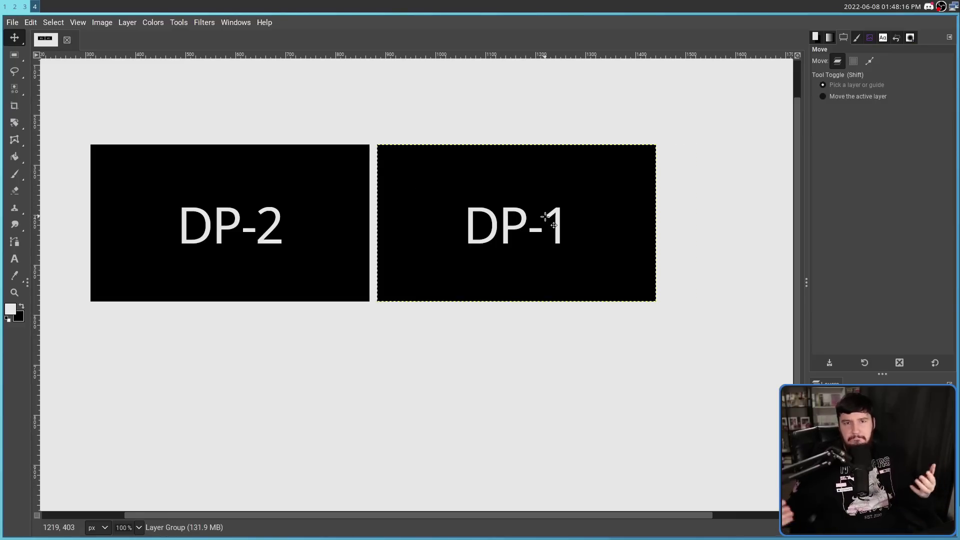
drag(545, 216, 445, 216)
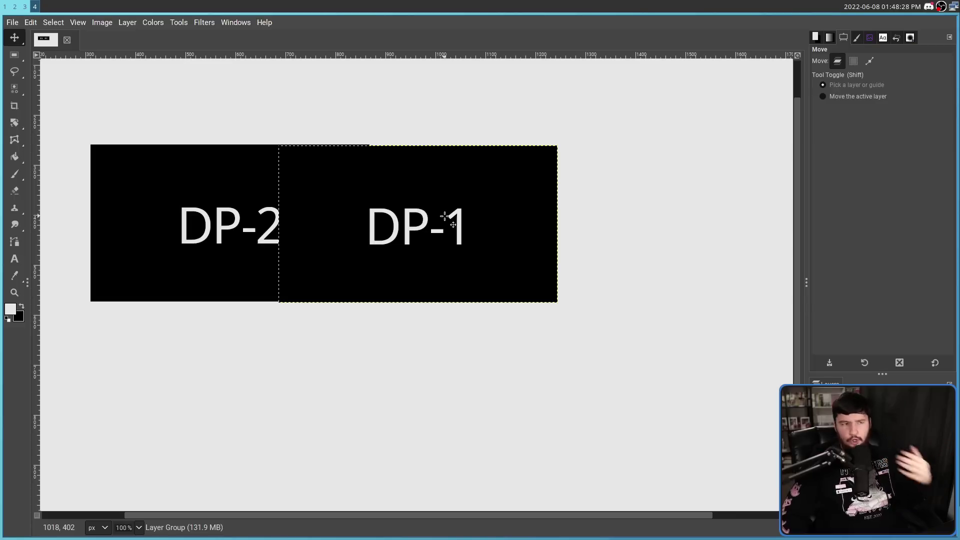
drag(408, 188, 500, 187)
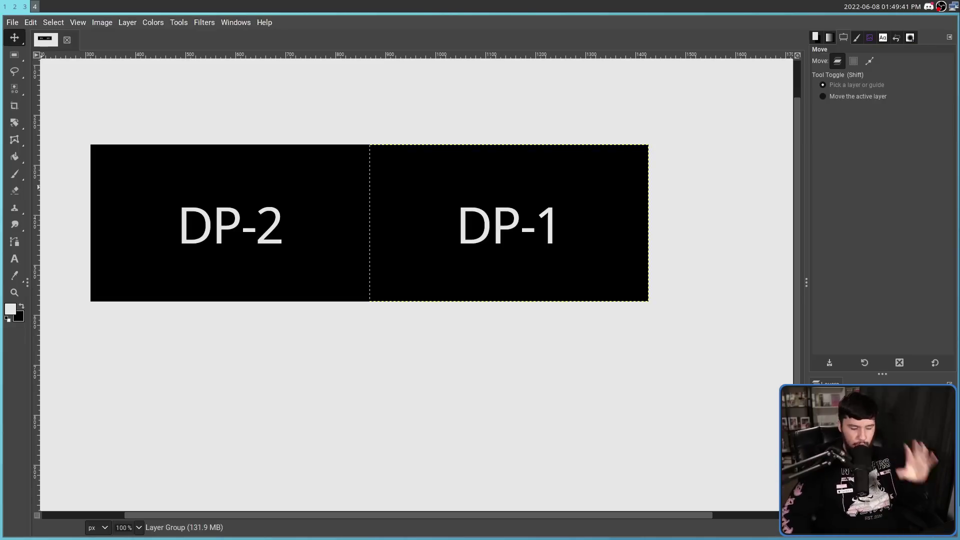
mouse_move(303, 199)
mouse_down()
mouse_move(299, 221)
mouse_move(302, 199)
mouse_up()
drag(543, 197, 518, 189)
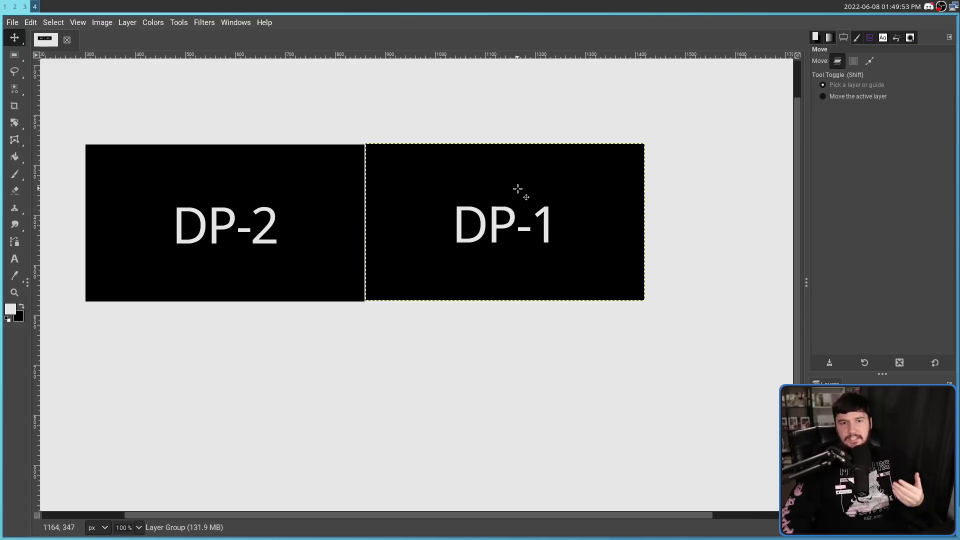
drag(506, 197, 504, 195)
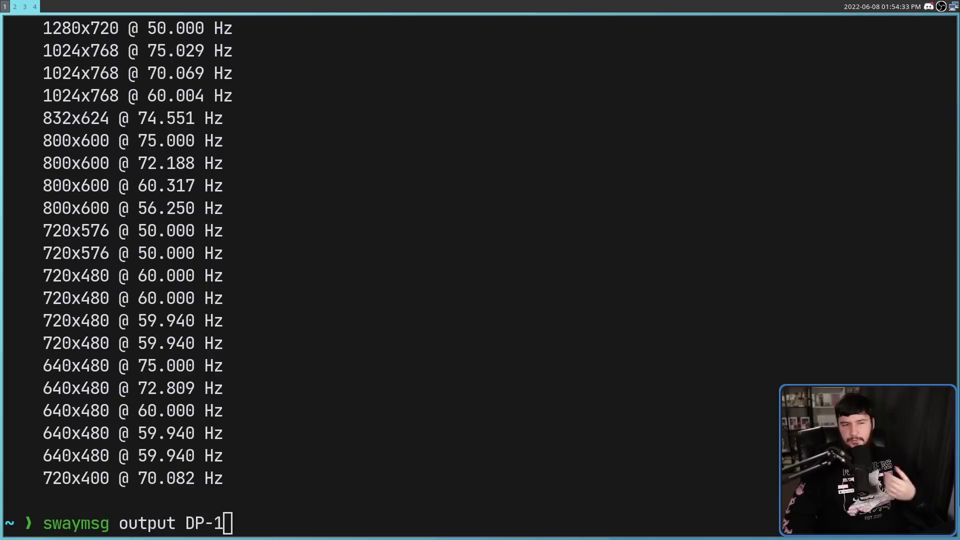
Run 'swaymsg output DP-1 pos 1000,0', which fails with a missing y position error.
text(posi)
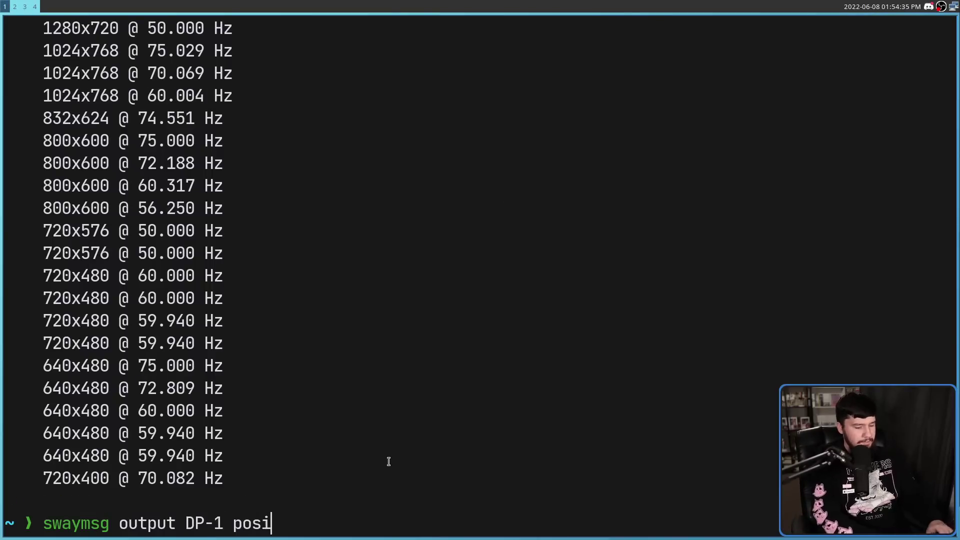
text(tion)
key(BackSpace)
key(BackSpace)
key(BackSpace)
key(BackSpace)
key(BackSpace)
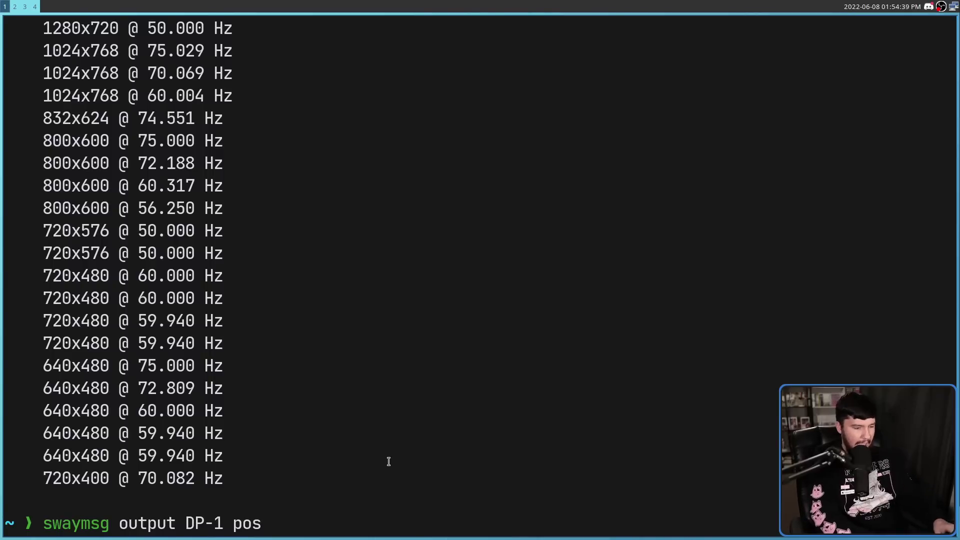
text(1000)
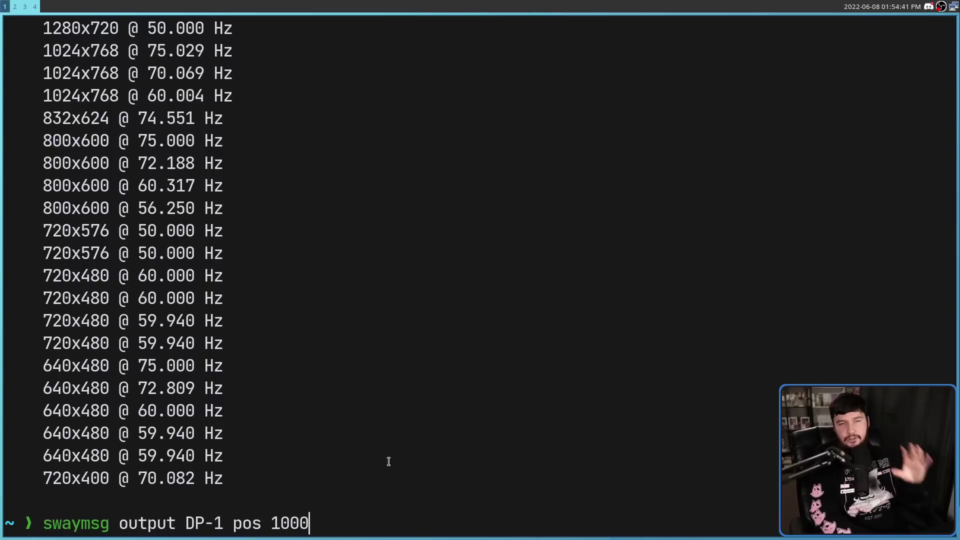
text(,)
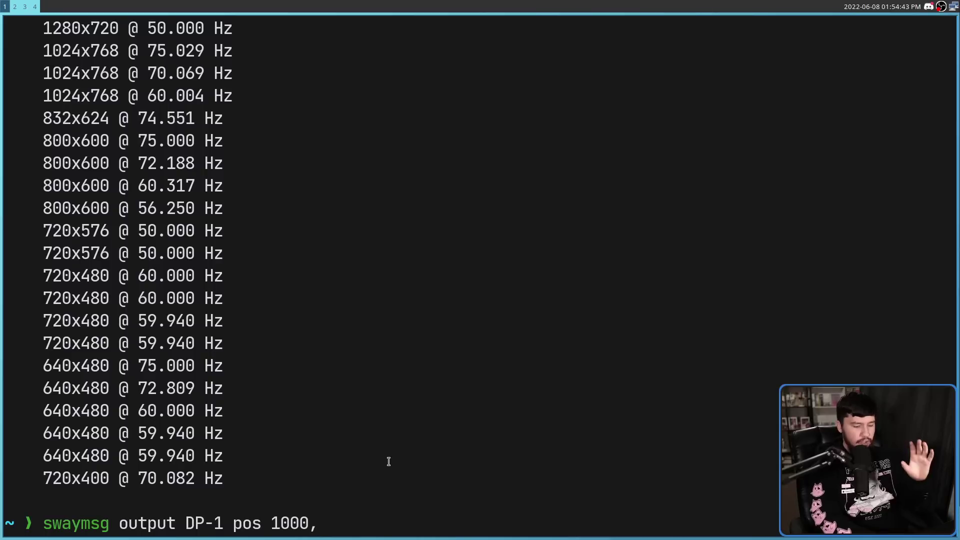
text(0)
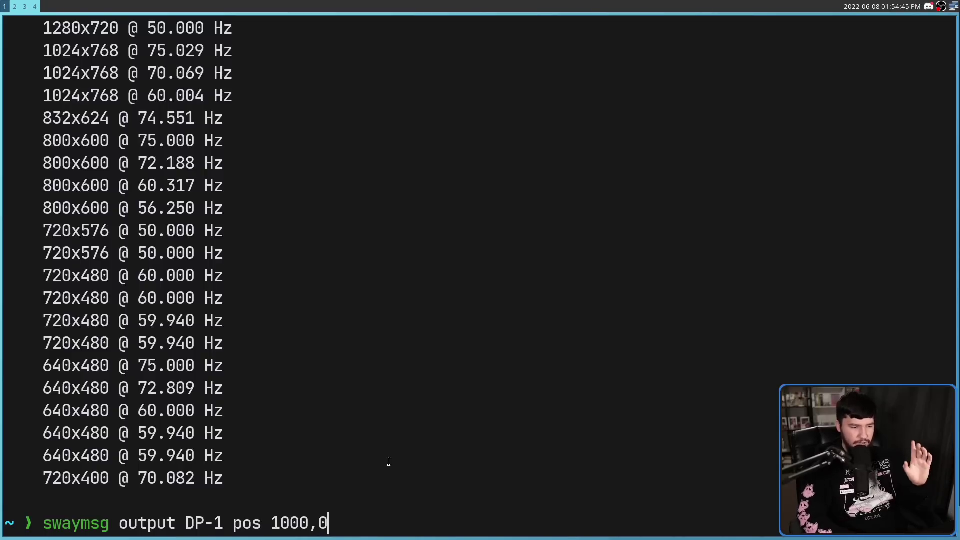
key(Return)
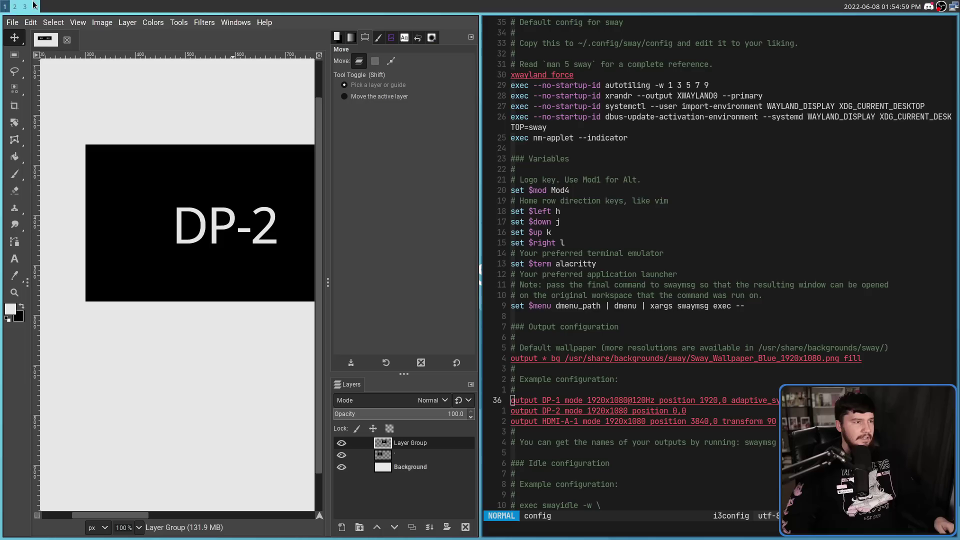
click(34, 6)
key(super+f)
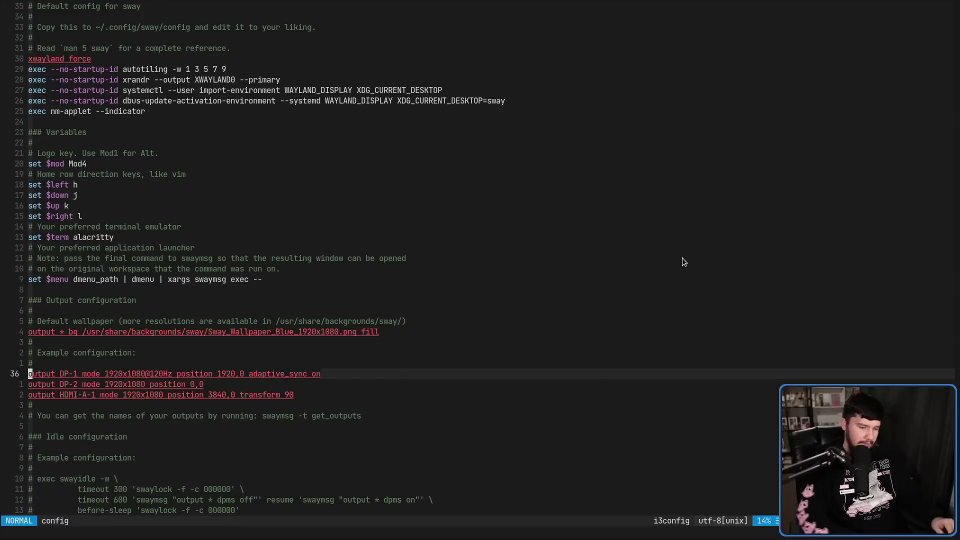
key(u)
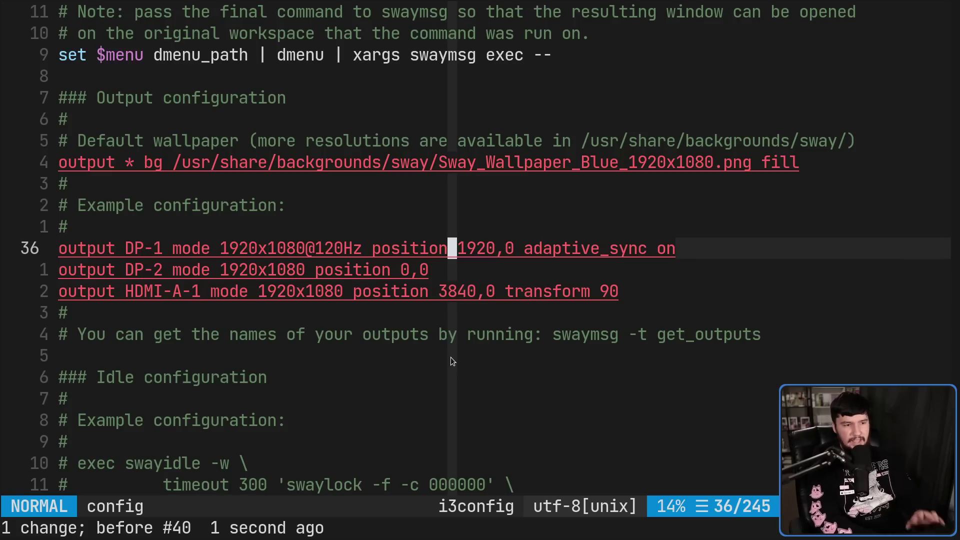
key(i)
key(BackSpace)
key(BackSpace)
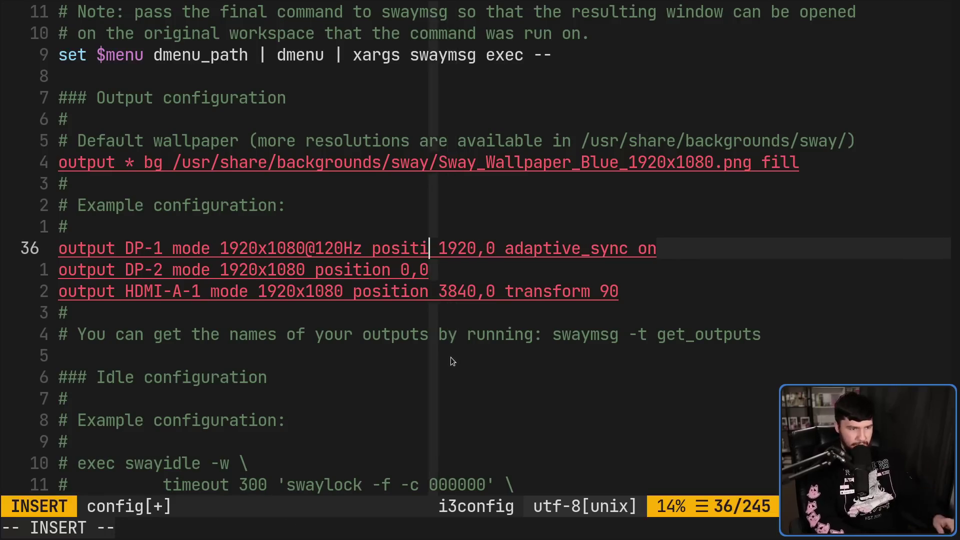
key(BackSpace)
key(BackSpace)
key(BackSpace)
key(Escape)
key(l)
key(l)
key(l)
key(l)
key(l)
key(l)
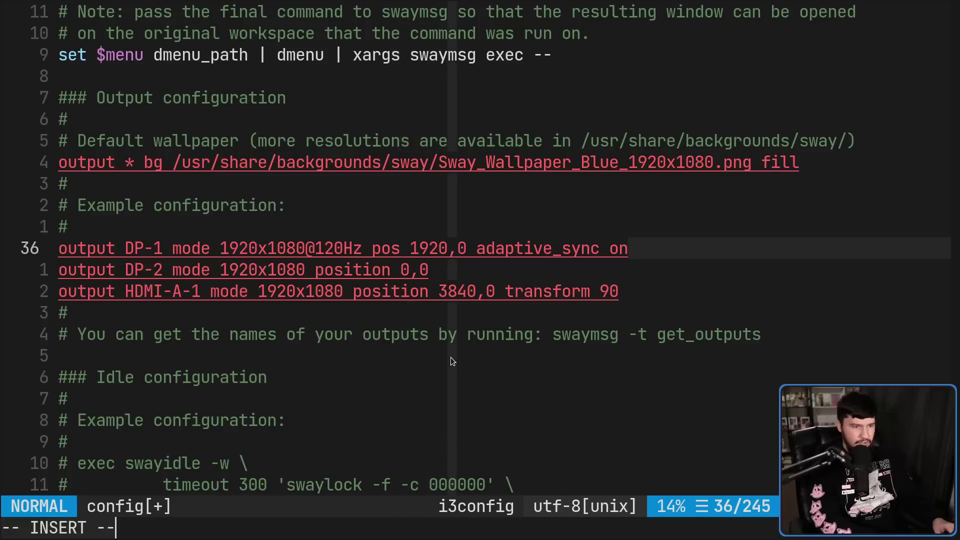
key(i)
key(BackSpace)
key(BackSpace)
key(BackSpace)
text(000)
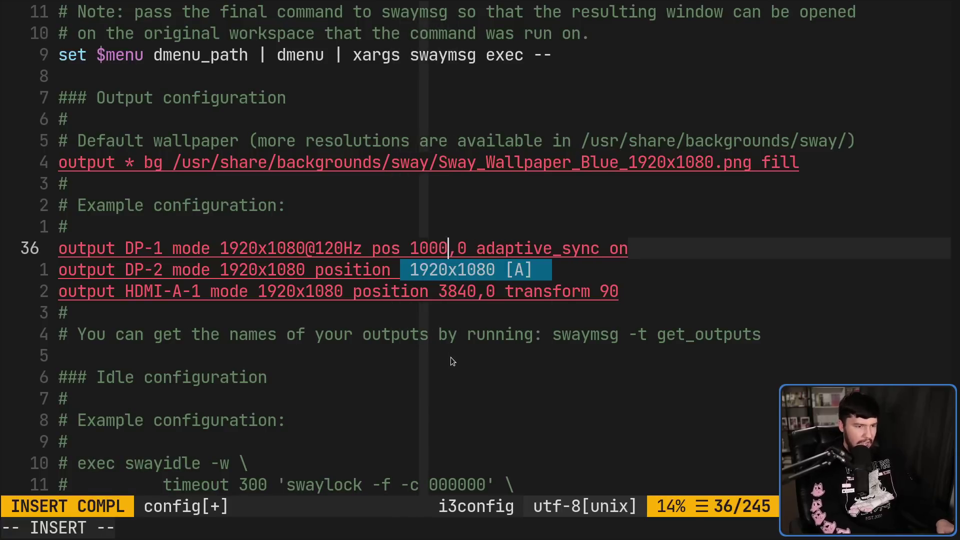
key(Escape)
text(:w)
key(Return)
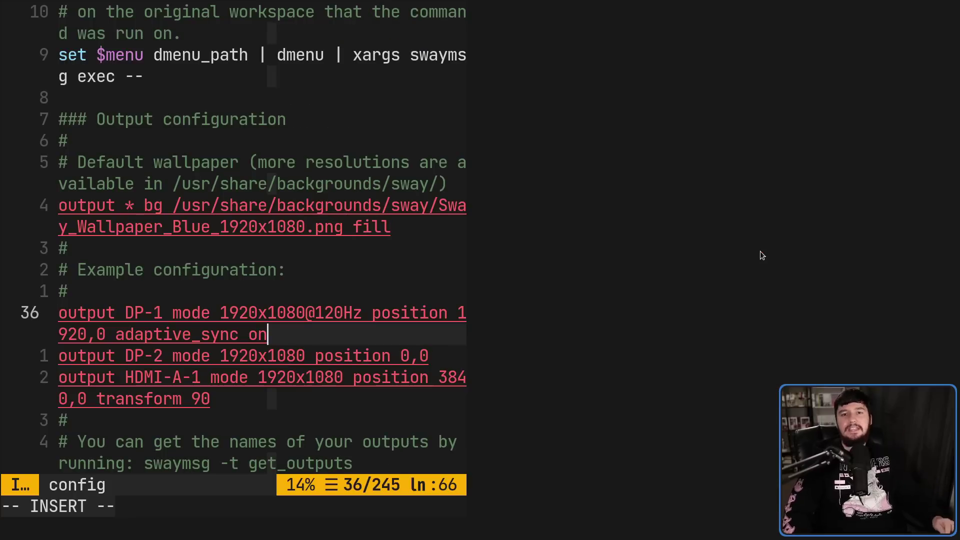
Append 'scale 2' to the DP-1 output line, save, reload sway, then undo the addition.
key(super+f)
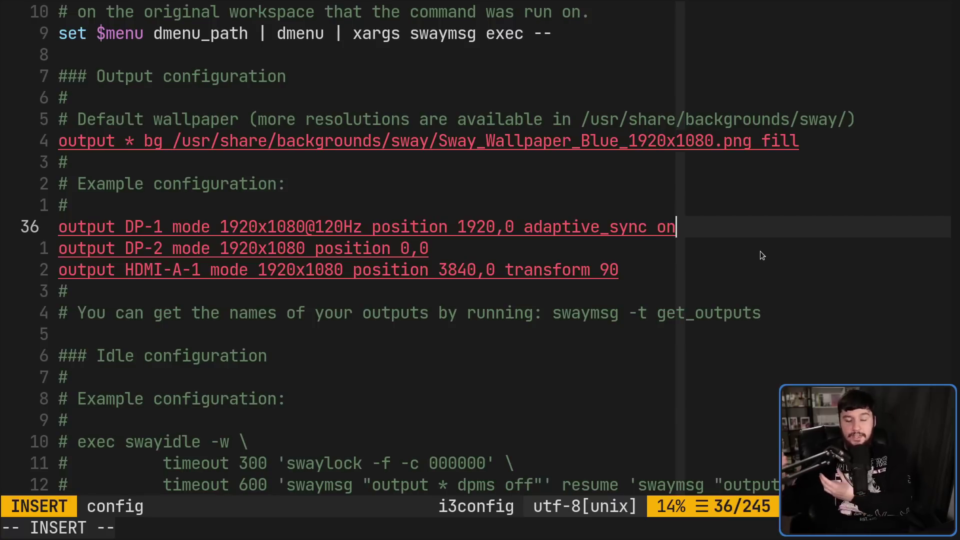
text(scale)
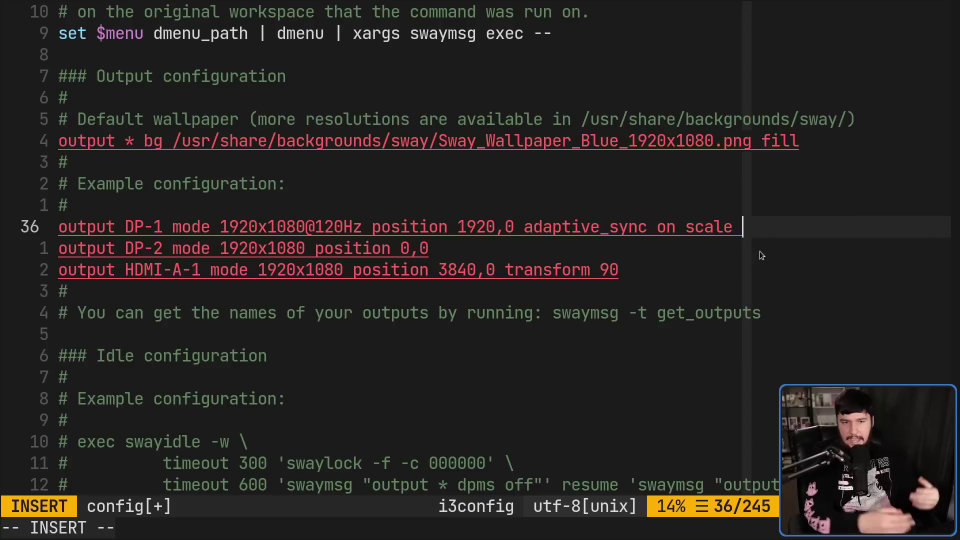
text( 2)
key(Escape)
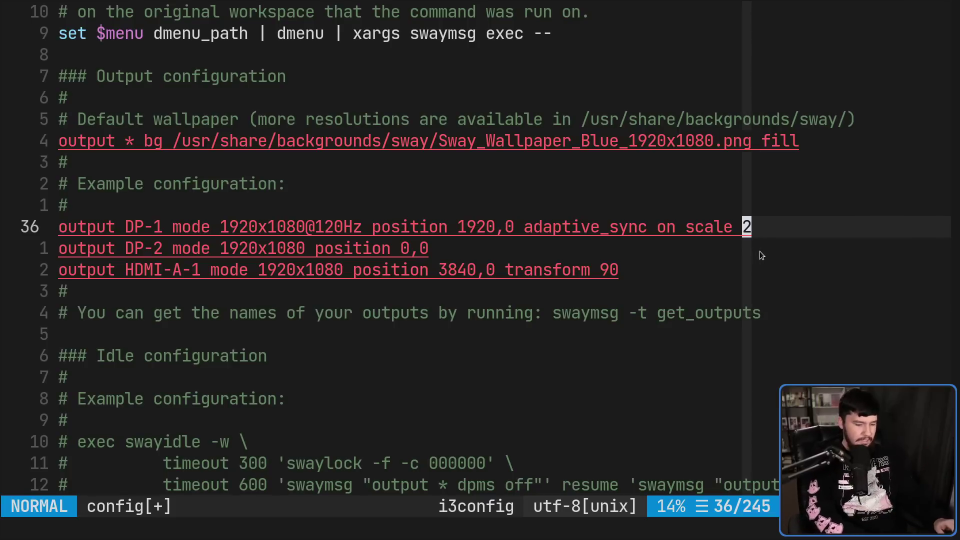
text(:w)
key(Return)
key(super+shift+c)
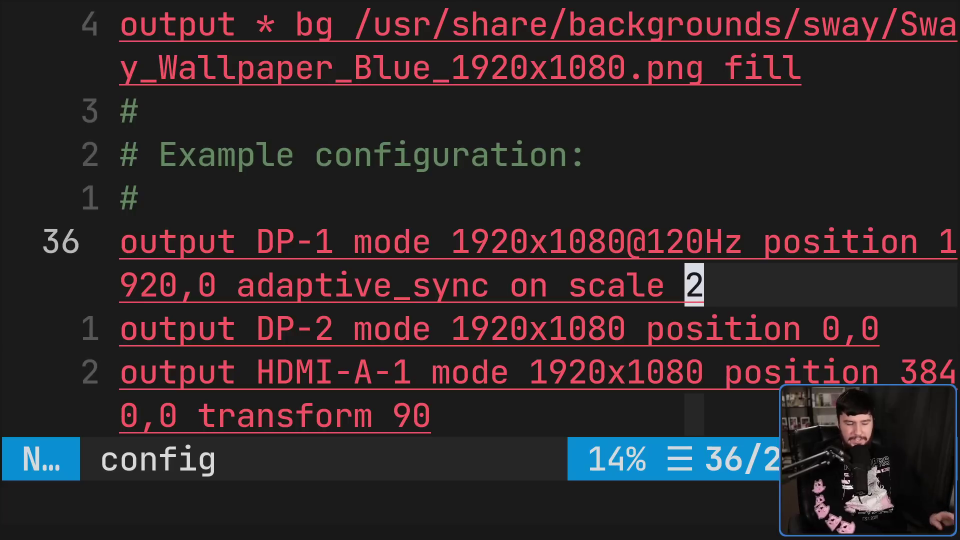
key(u)
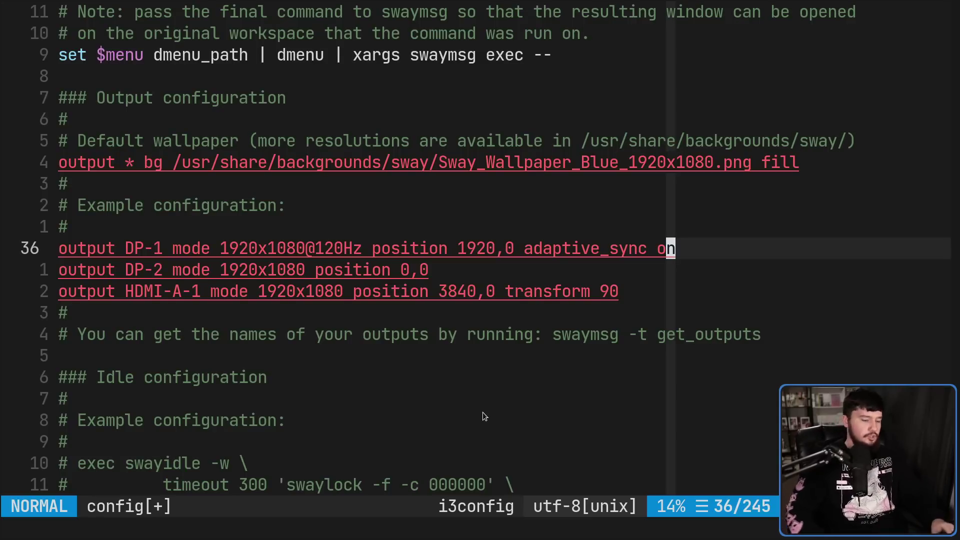
text(a trans)
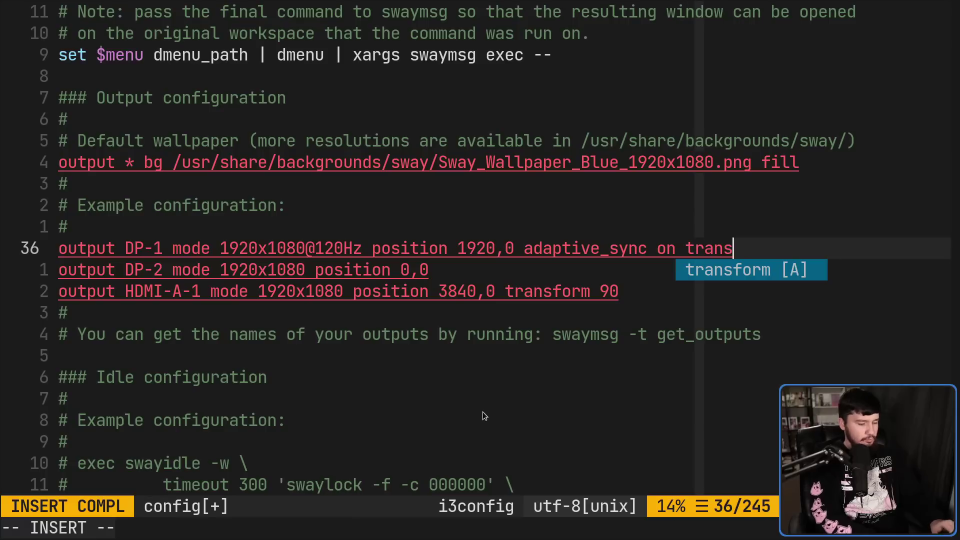
text(form)
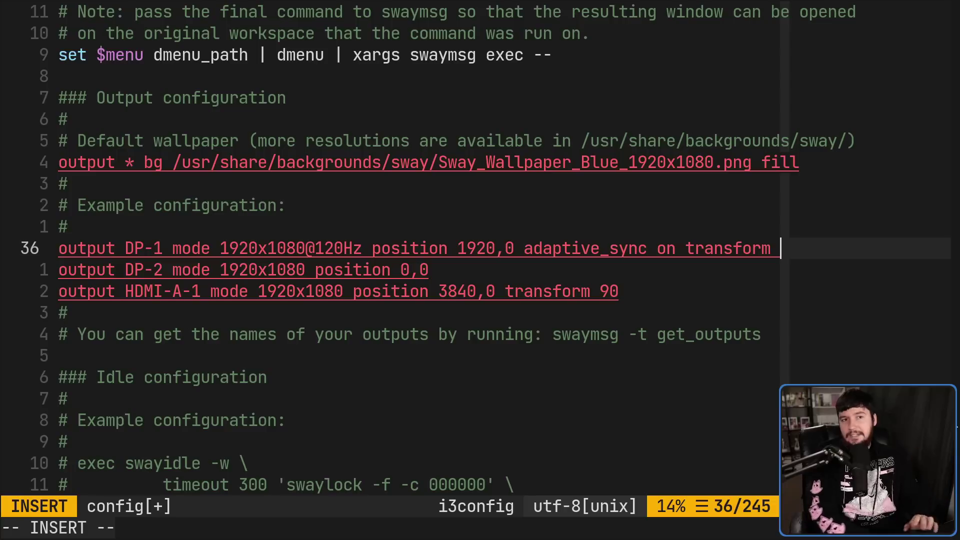
text(9)
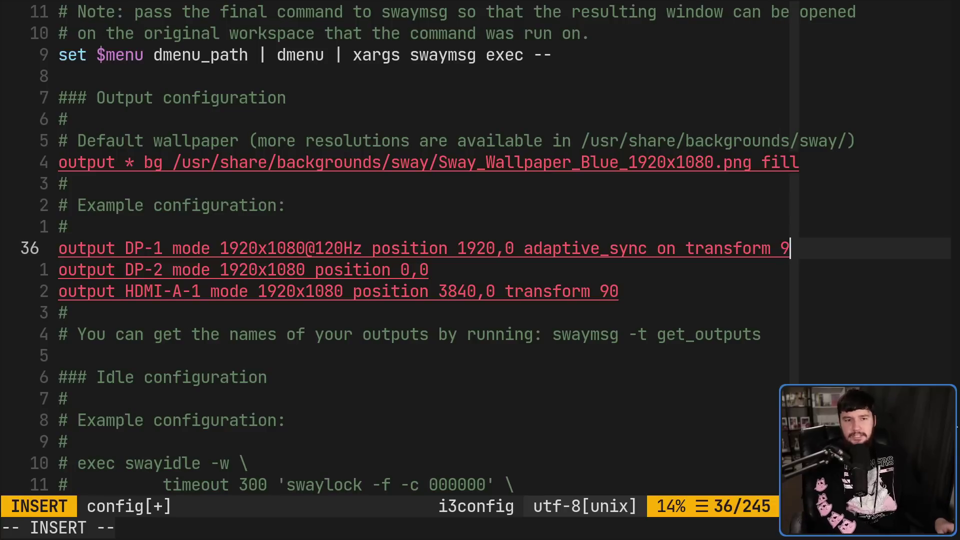
key(BackSpace)
text(2)
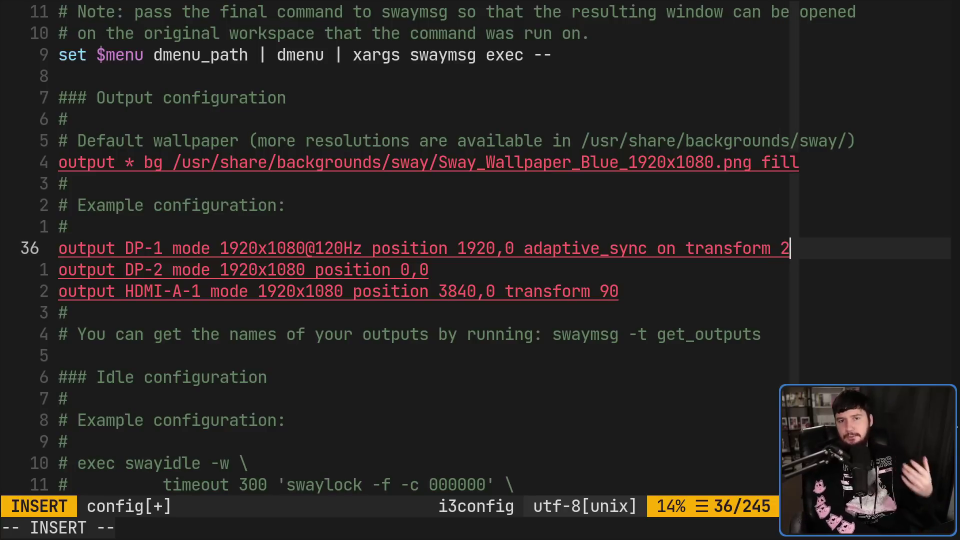
text(70)
key(BackSpace)
key(BackSpace)
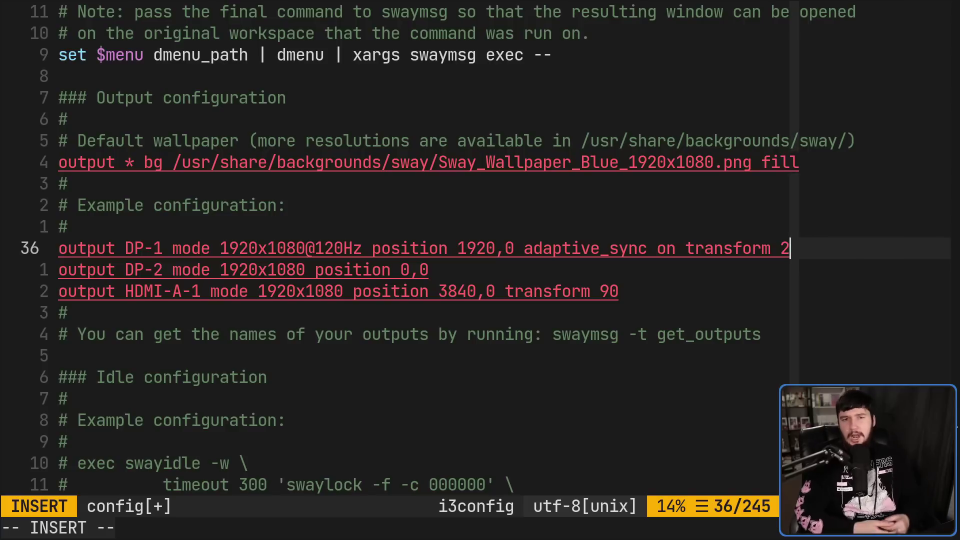
key(BackSpace)
text(180)
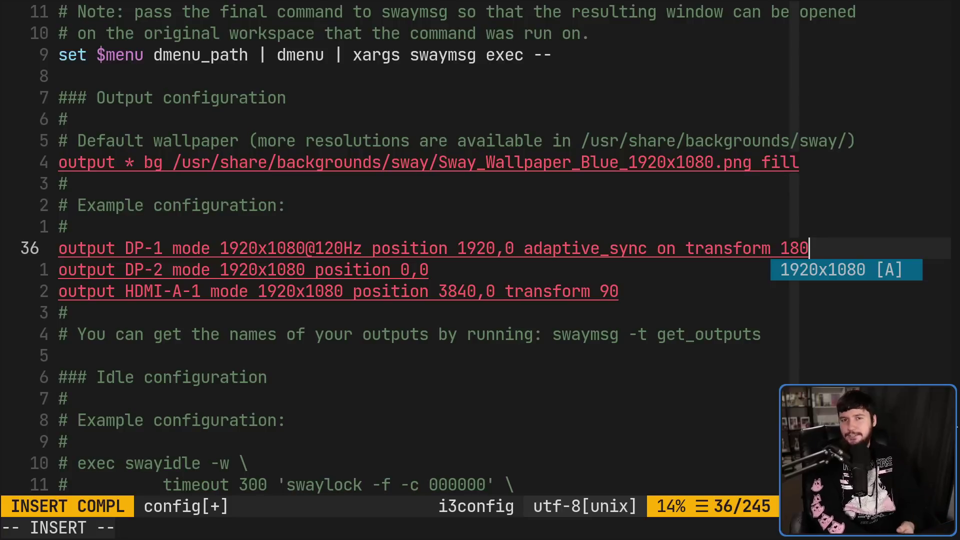
Delete the transform 180 option from line 36 of the config.
key(BackSpace)
key(BackSpace)
key(BackSpace)
key(BackSpace)
key(BackSpace)
key(BackSpace)
key(BackSpace)
key(BackSpace)
key(BackSpace)
key(BackSpace)
key(BackSpace)
key(BackSpace)
key(BackSpace)
key(BackSpace)
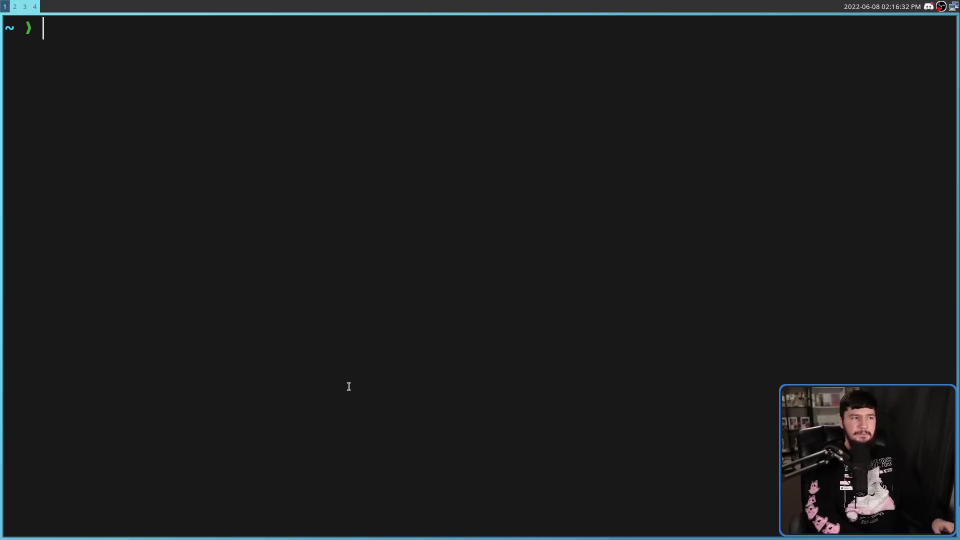
Clear the terminal, disable DP-1 with 'swaymsg output DP-1 disable', then run 'swaymsg output DP-1 toggle'.
text(clear)
key(Return)
key(Up)
key(Up)
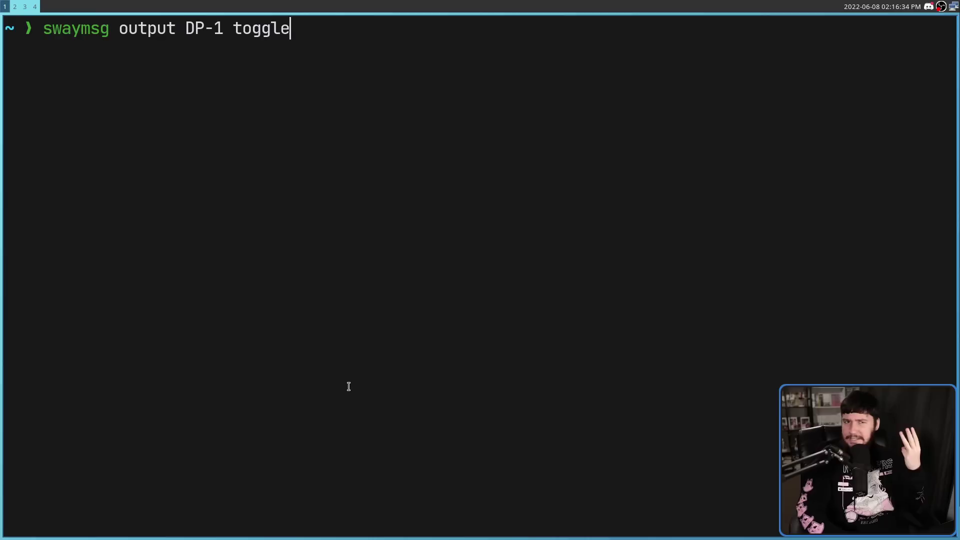
key(BackSpace)
key(BackSpace)
key(BackSpace)
key(BackSpace)
key(BackSpace)
key(BackSpace)
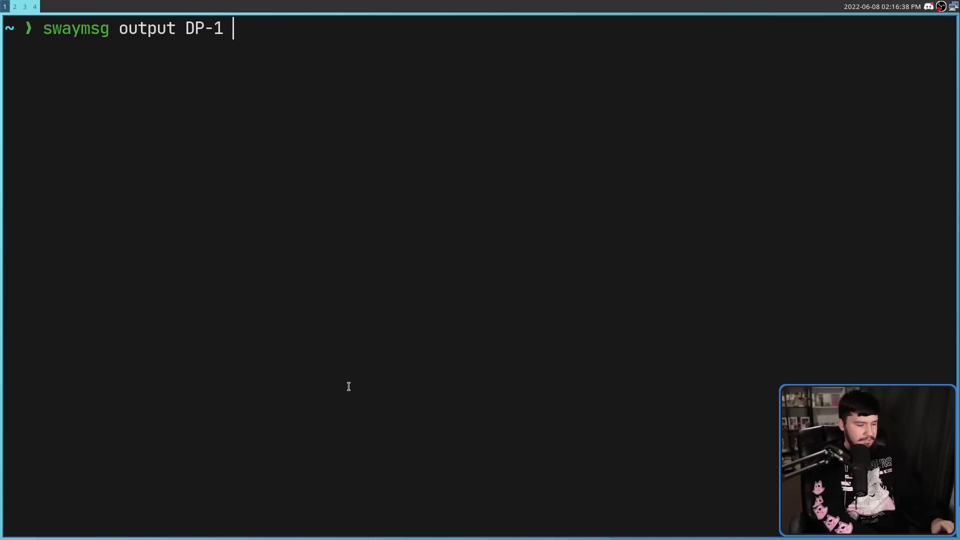
text(disable)
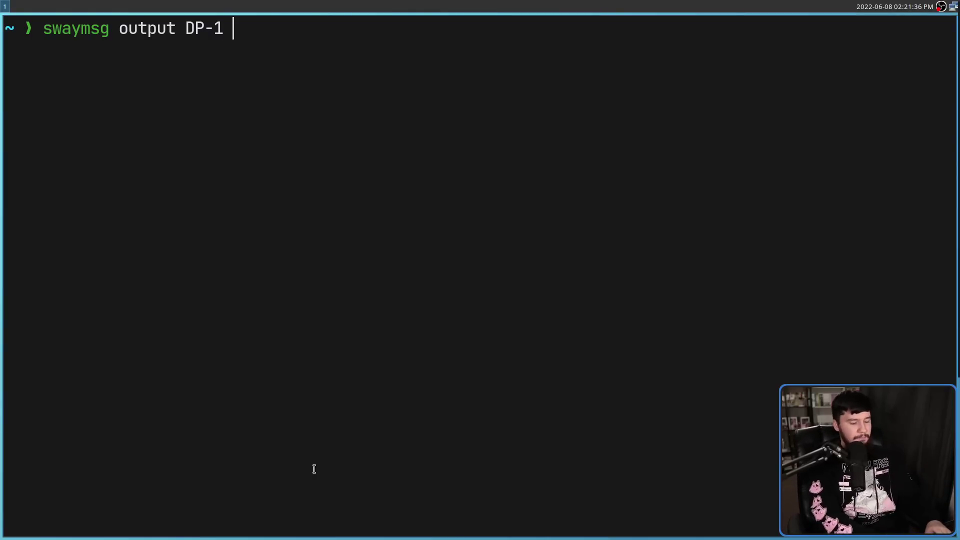
text(toggle)
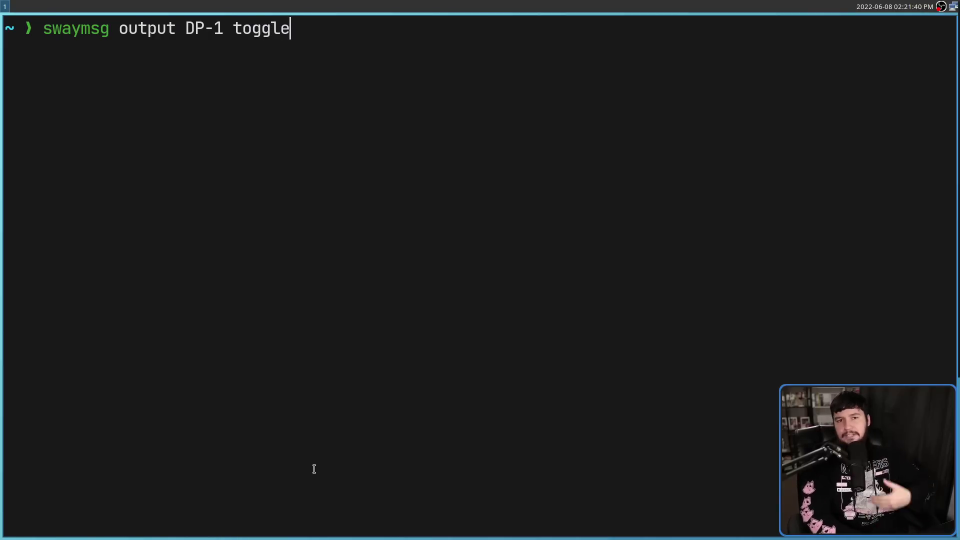
key(Return)
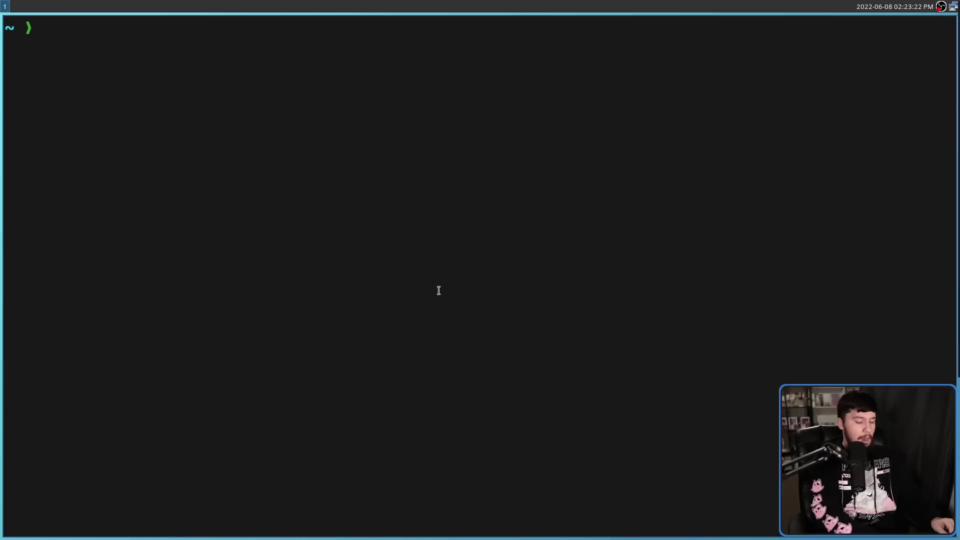
Open the 'man sway-output' manual page and scroll down through its output options.
text(man sway)
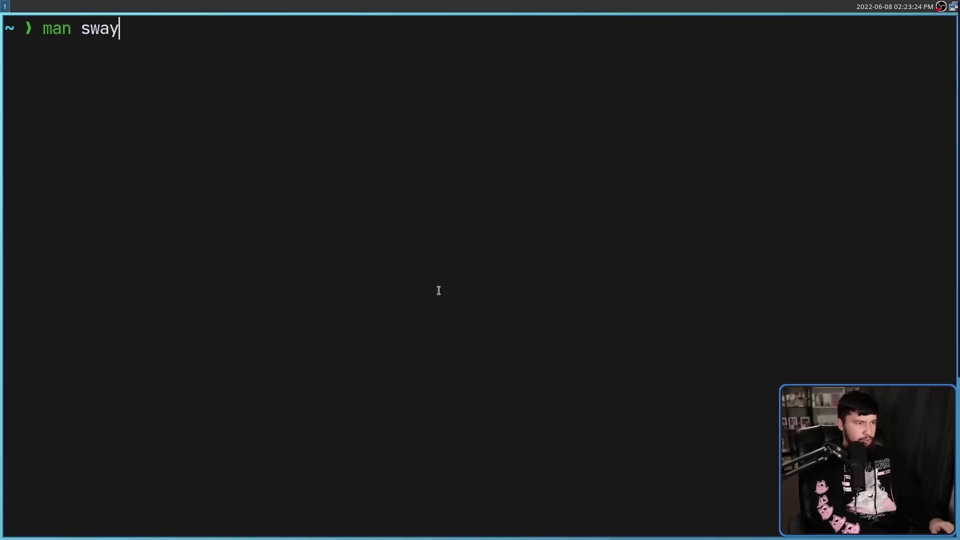
text(-output)
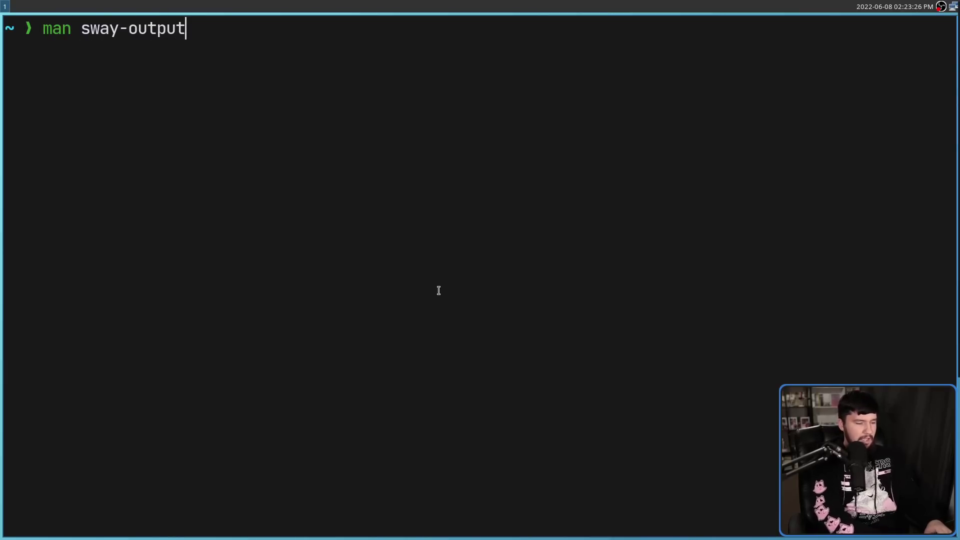
key(Return)
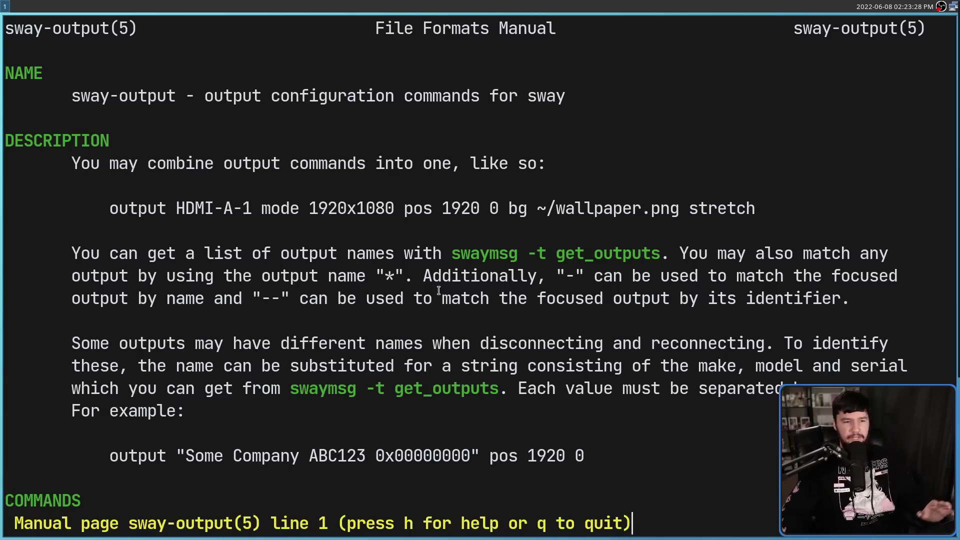
scroll(439, 291, down, 6)
scroll(439, 291, down, 12)
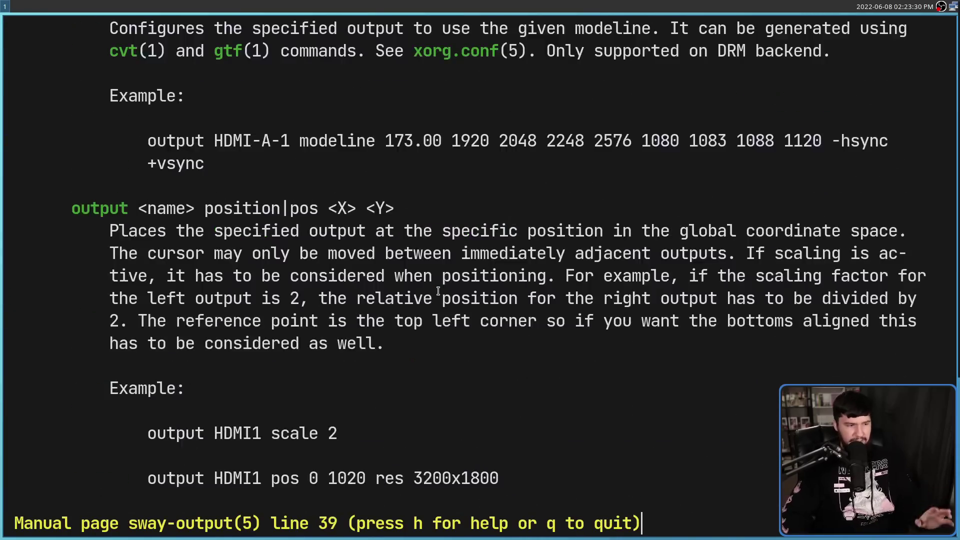
scroll(438, 291, down, 4)
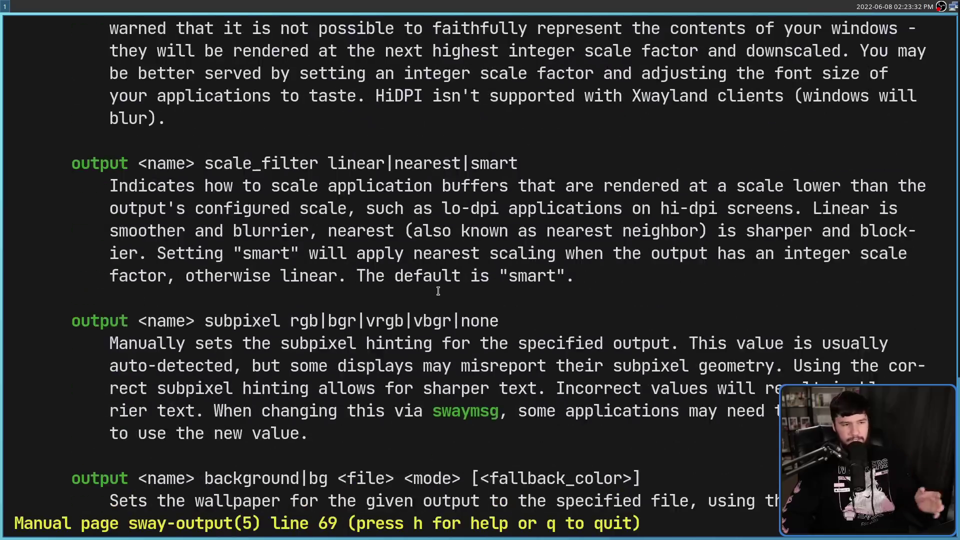
scroll(438, 291, down, 2)
scroll(439, 290, down, 2)
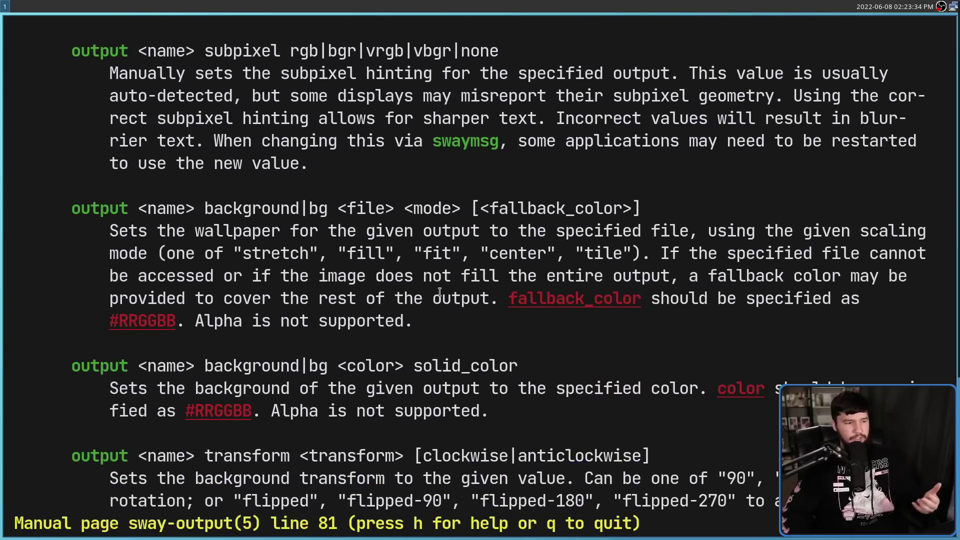
scroll(439, 291, down, 4)
scroll(439, 291, down, 2)
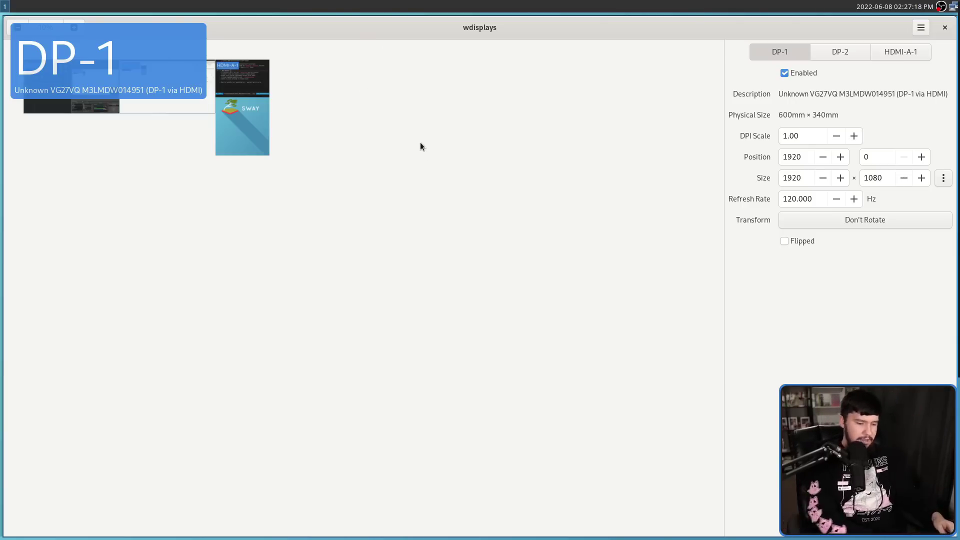
Float the wdisplays window with Mod+Shift+Space, move it up-left, and enlarge it wider and taller.
key(super+shift+space)
drag(424, 150, 259, 92)
drag(454, 221, 857, 233)
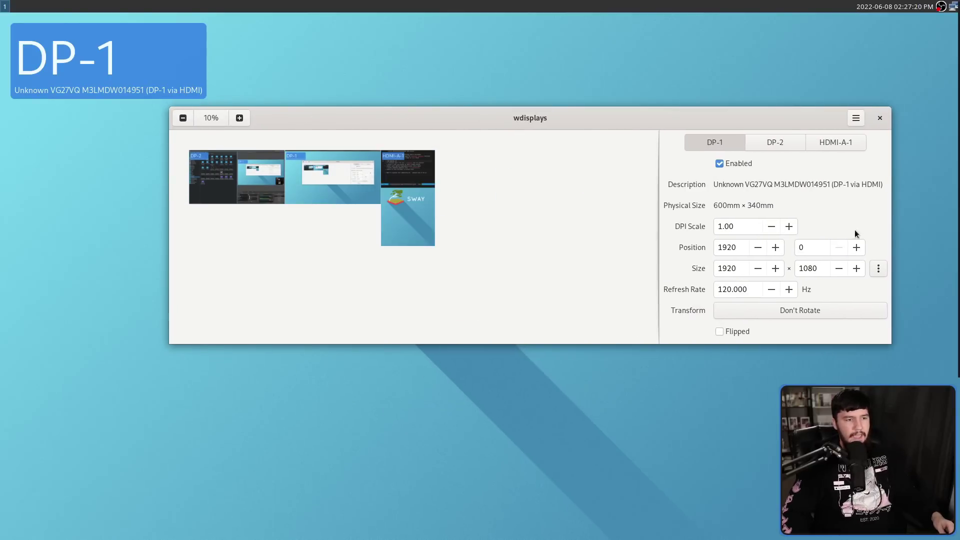
drag(538, 332, 555, 462)
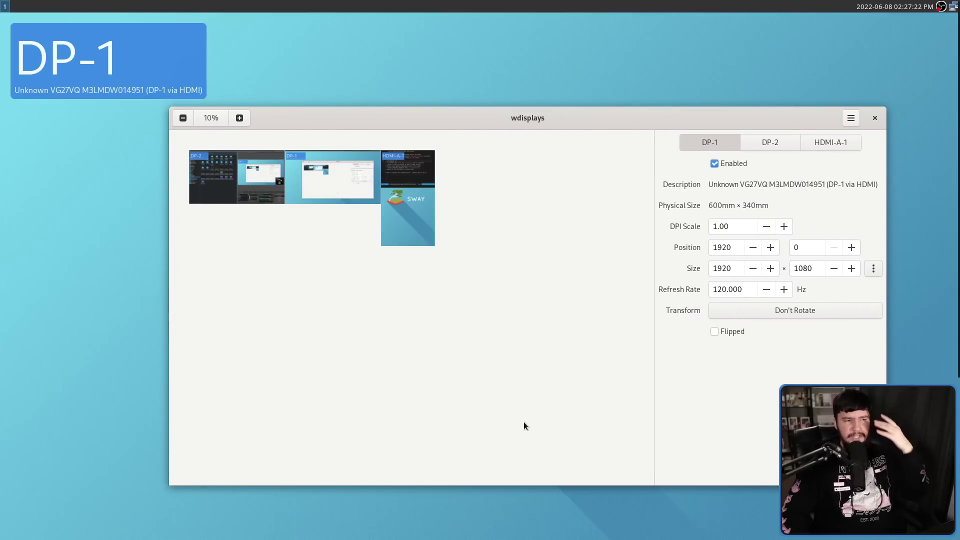